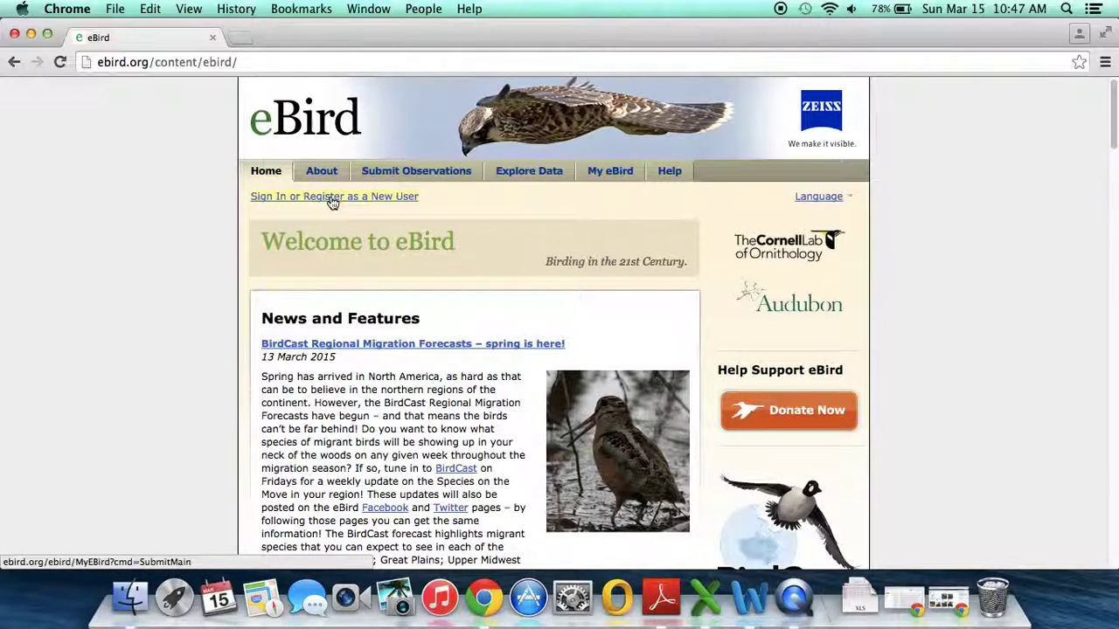
# Step: Go from the eBird home page's sign-in link to the Create an Account form
pyautogui.click(332, 197)
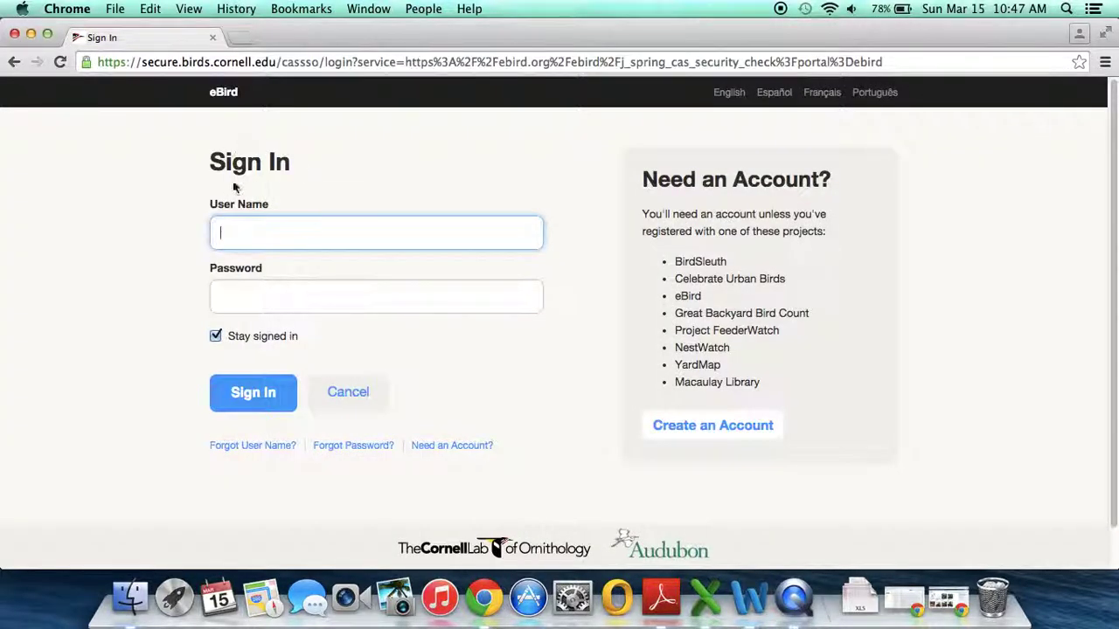
pyautogui.click(710, 429)
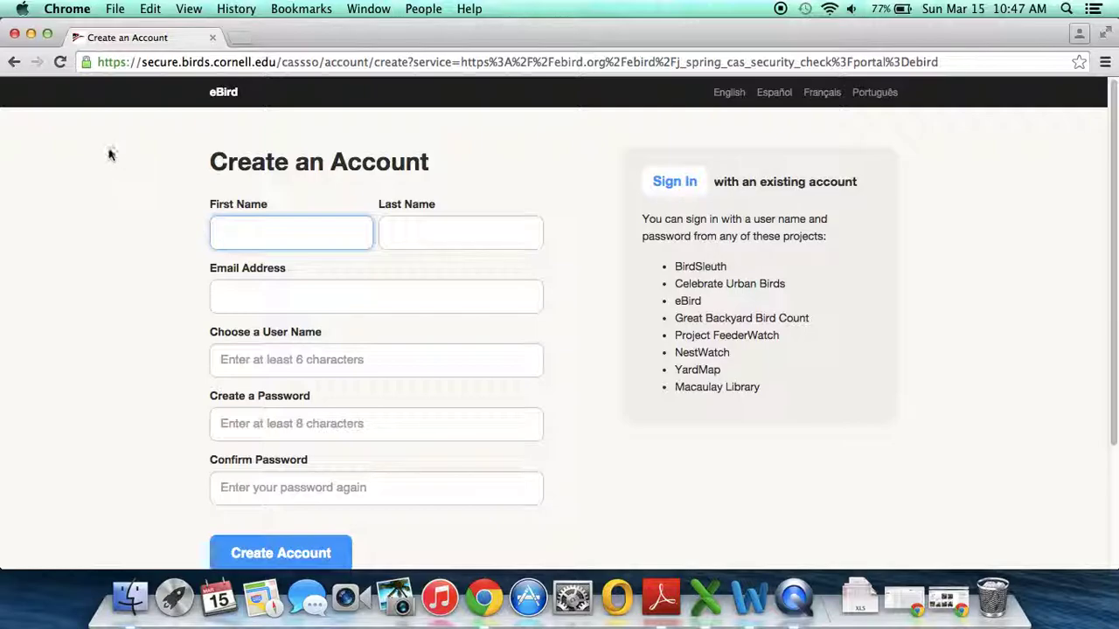
# Step: Return to the Sign In page and sign in with the existing account's user name and password
pyautogui.click(14, 62)
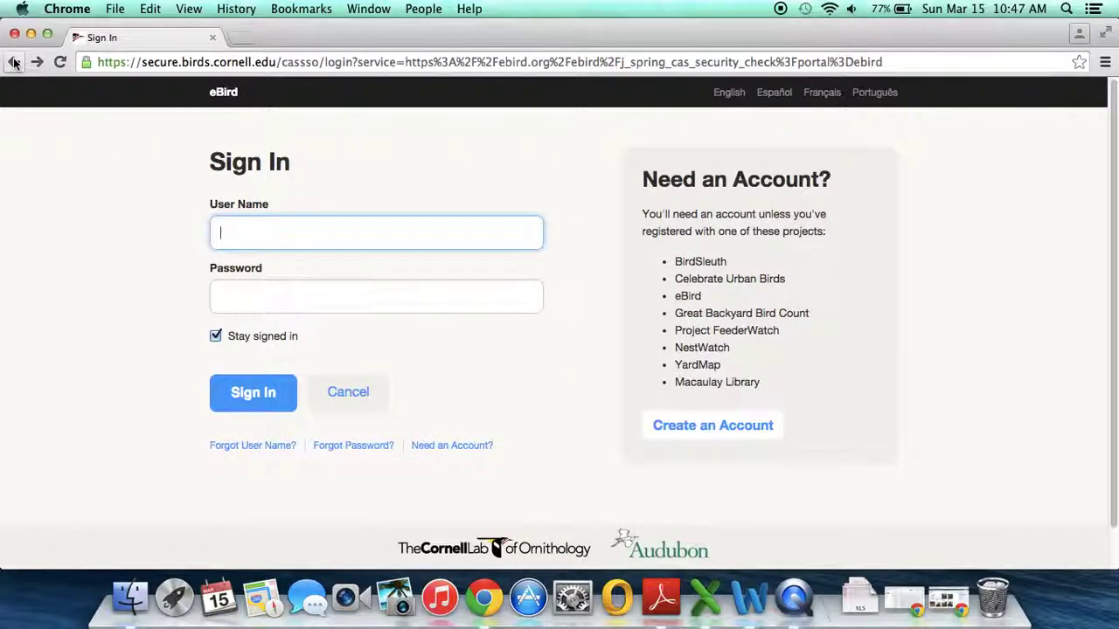
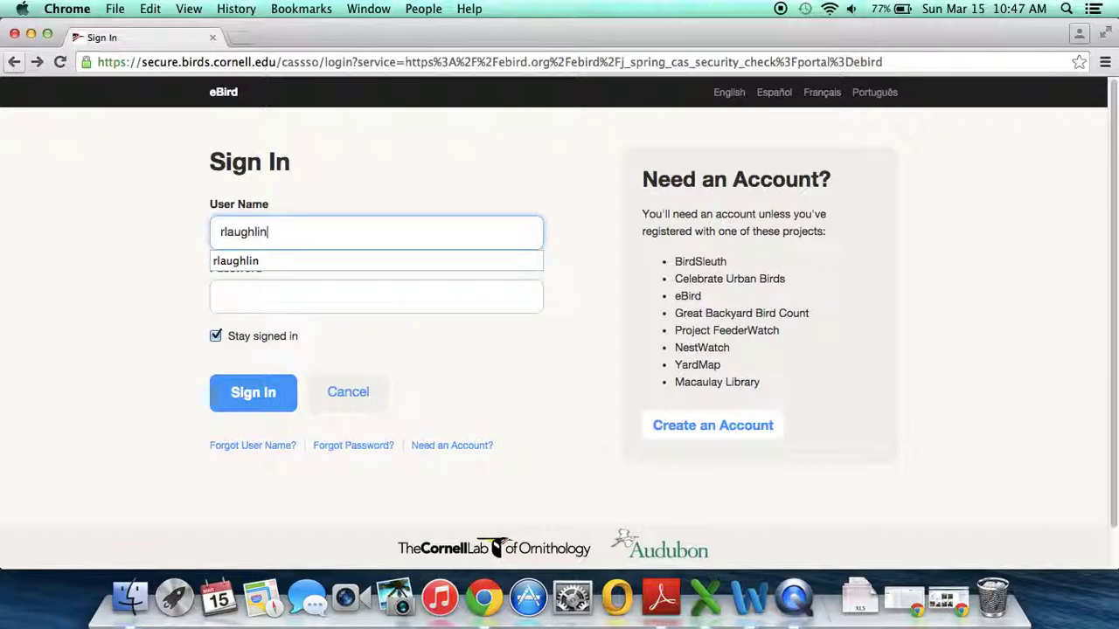
pyautogui.click(375, 296)
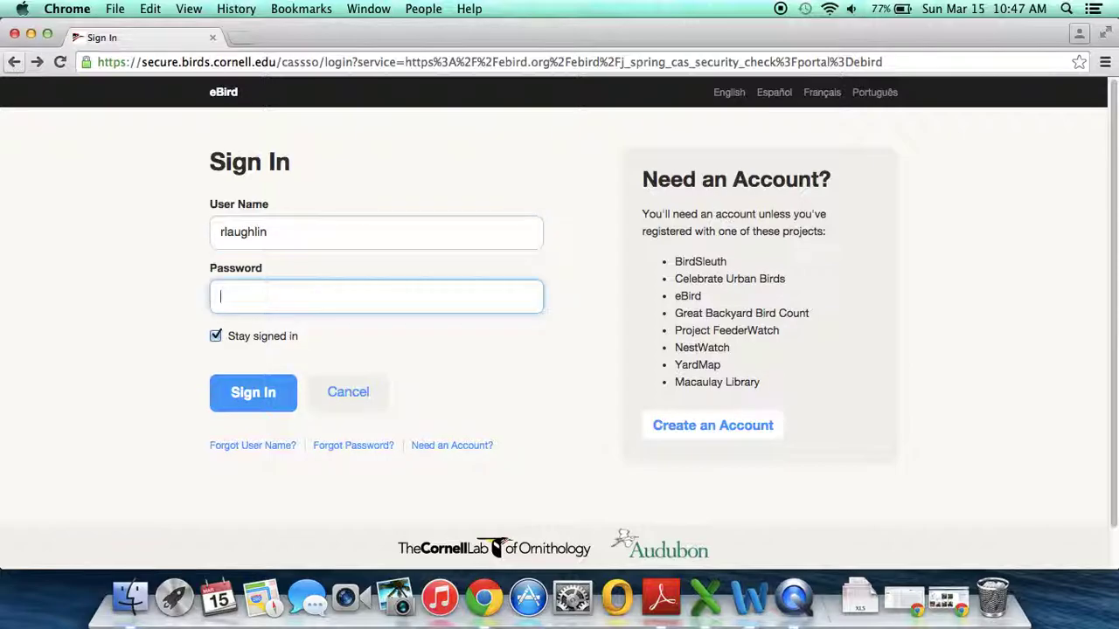
pyautogui.write('••••••••••')
pyautogui.press('Return')
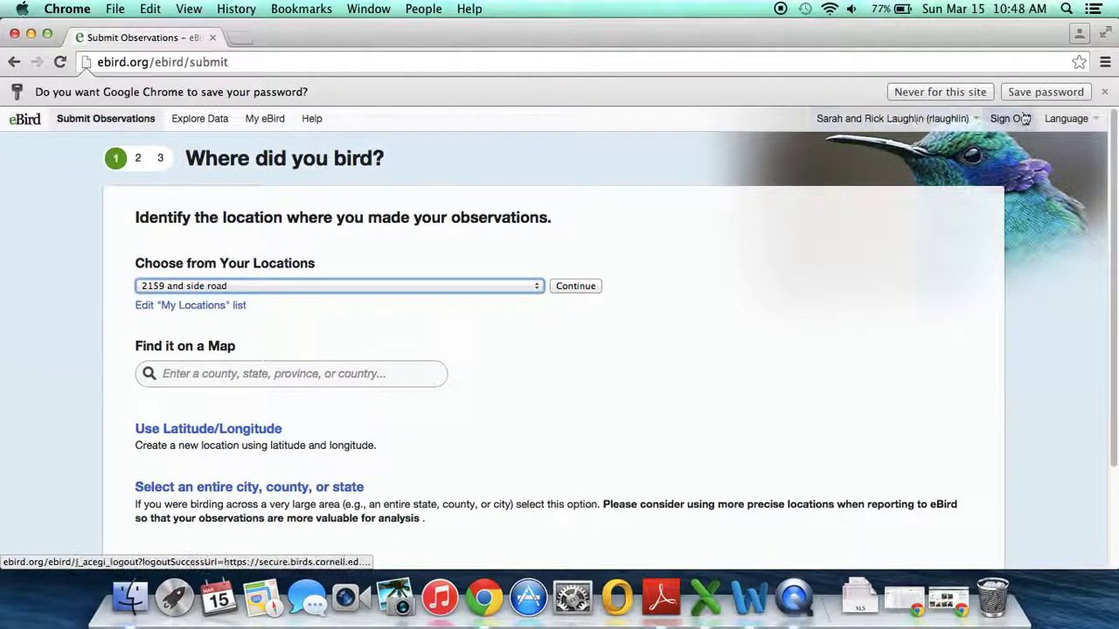
# Step: Dismiss Chrome's save-password offer and return to the signed-in eBird home page
pyautogui.click(1103, 92)
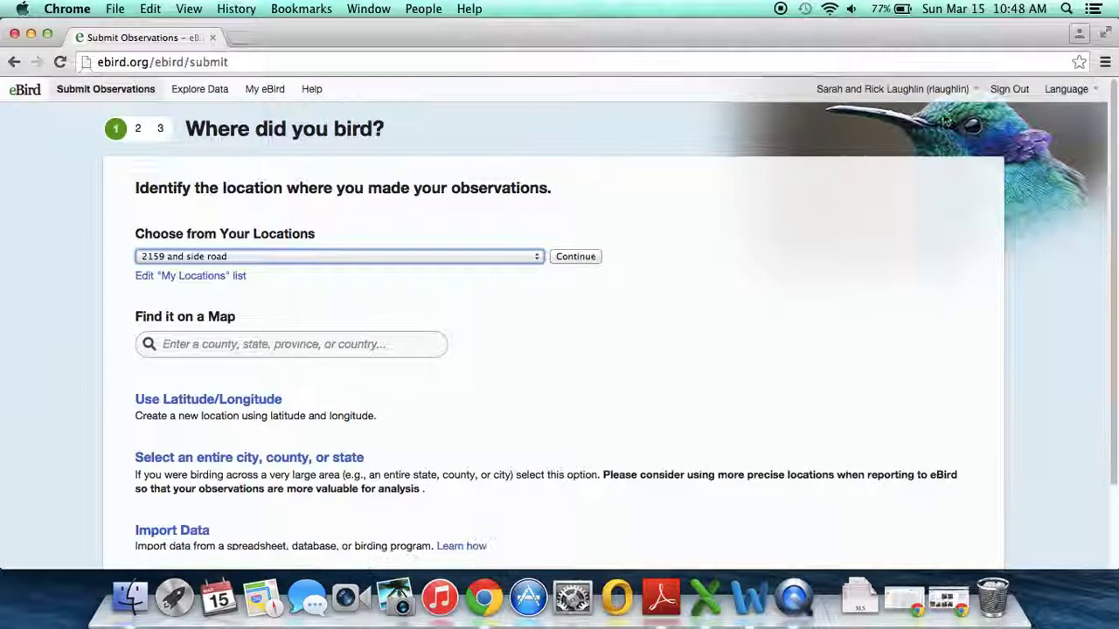
pyautogui.click(33, 96)
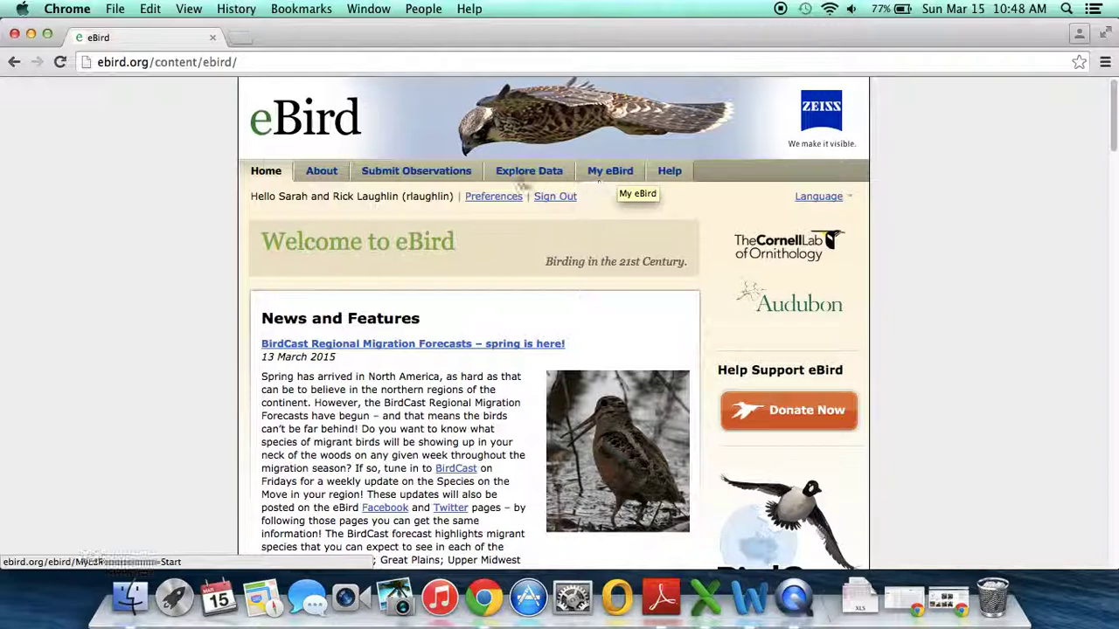
# Step: Start a new checklist and search the location map for 'Brazos, Texas, United States (US)'
pyautogui.click(454, 178)
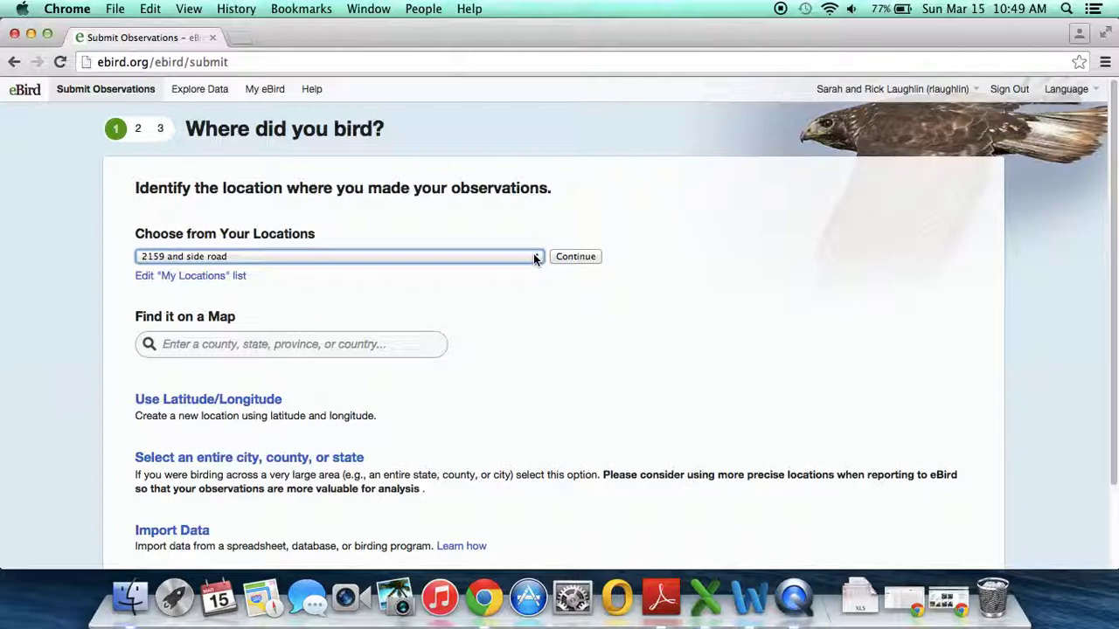
pyautogui.click(391, 346)
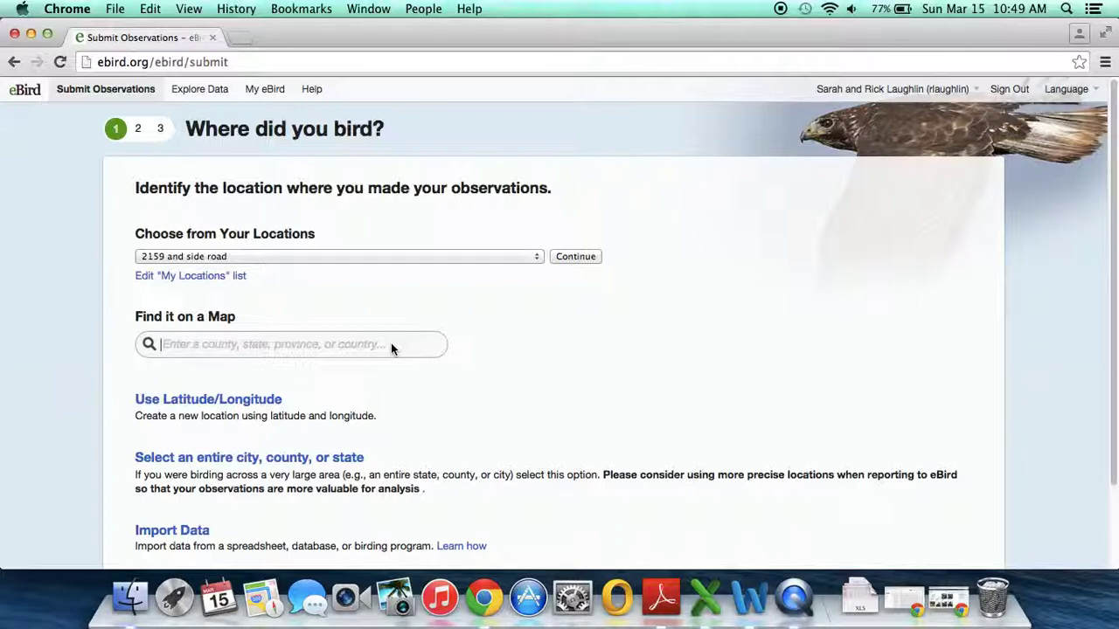
pyautogui.write('Brazos')
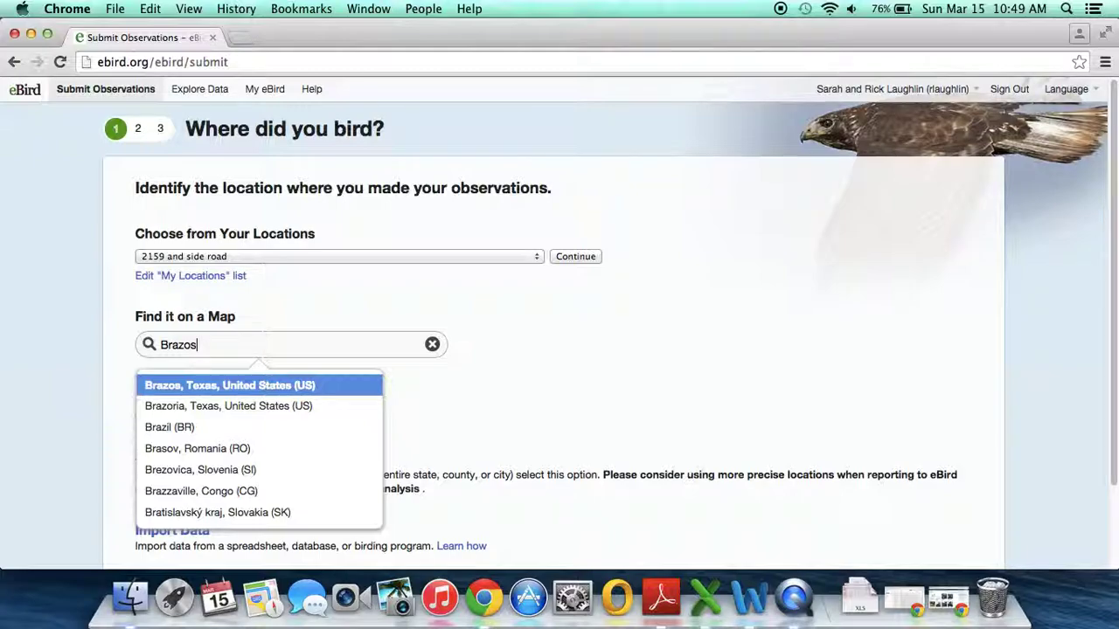
pyautogui.click(354, 385)
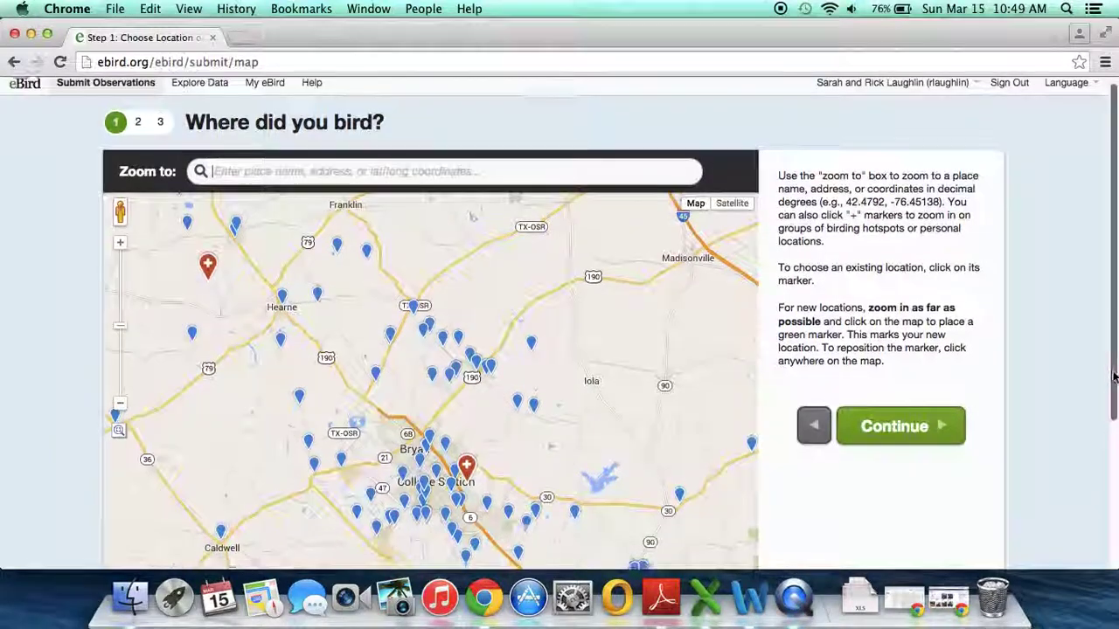
# Step: Zoom the Choose Location map in one level over Bryan–College Station
pyautogui.scroll(-3, 880, 415)
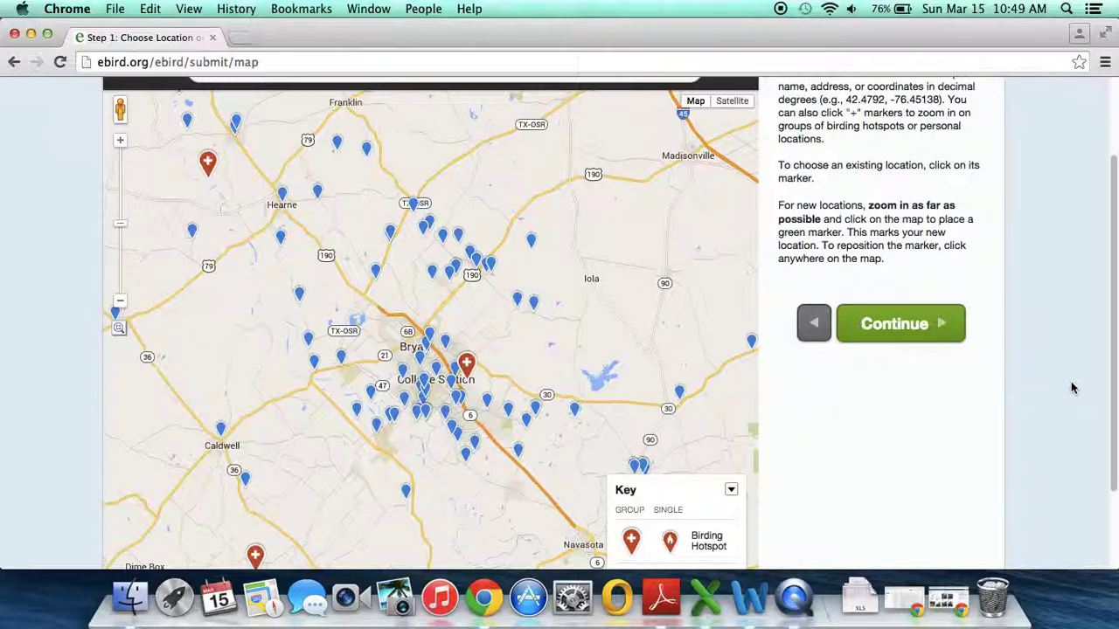
pyautogui.moveTo(1114, 392); pyautogui.dragTo(1108, 431)
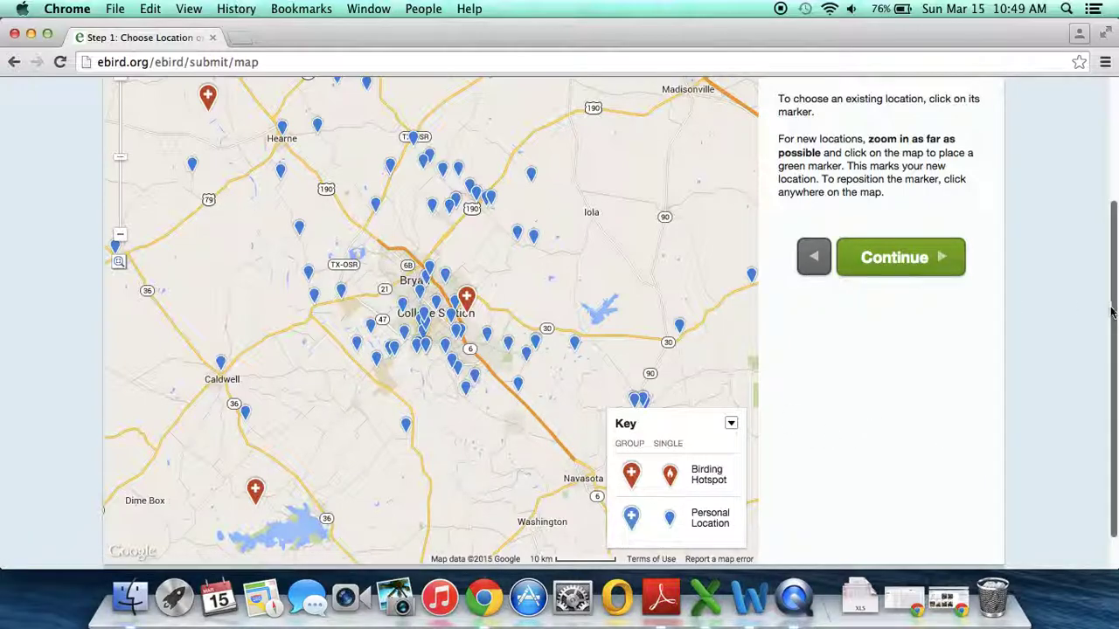
pyautogui.scroll(1, 1067, 308)
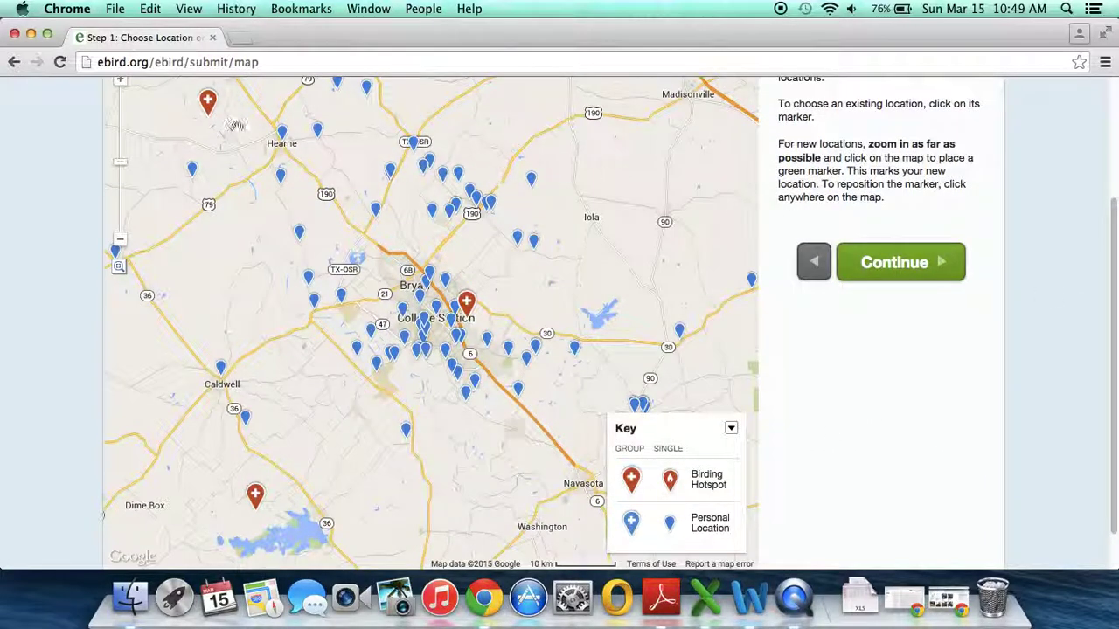
pyautogui.click(120, 84)
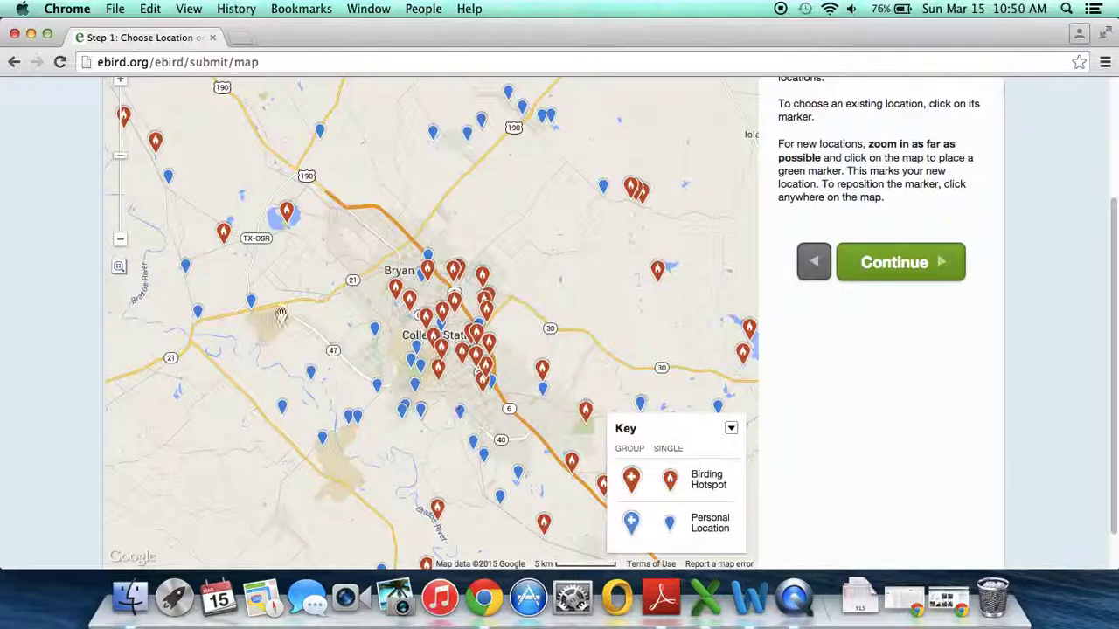
# Step: Zoom to the 200 m scale over Oakhurst and drop a new marker near N Dowling Rd
pyautogui.click(122, 82)
pyautogui.click(122, 82)
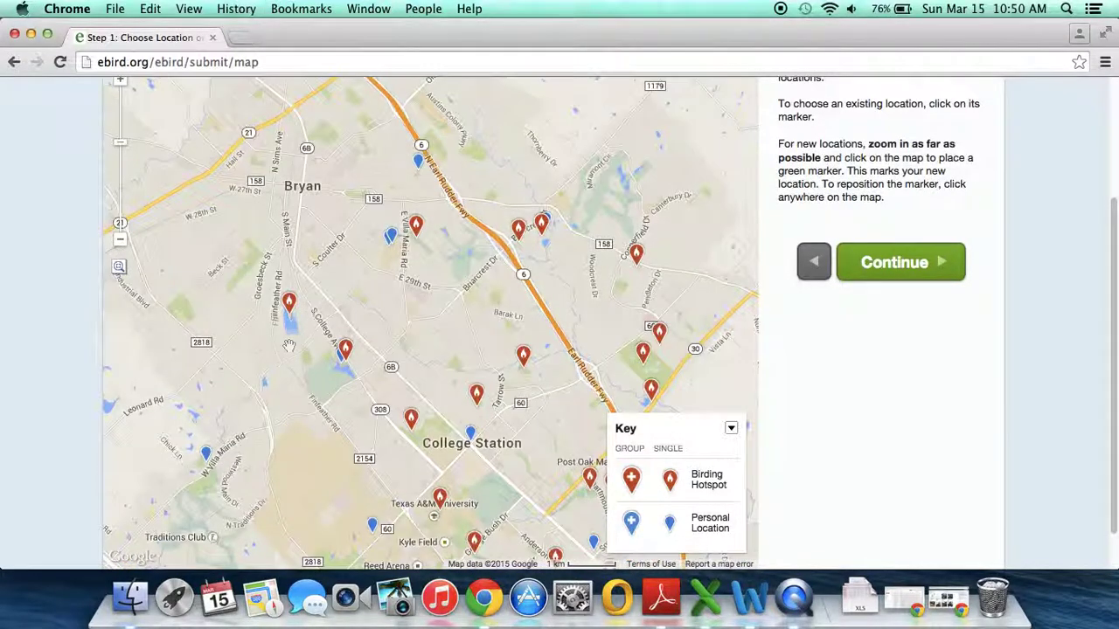
pyautogui.moveTo(258, 404); pyautogui.dragTo(286, 189)
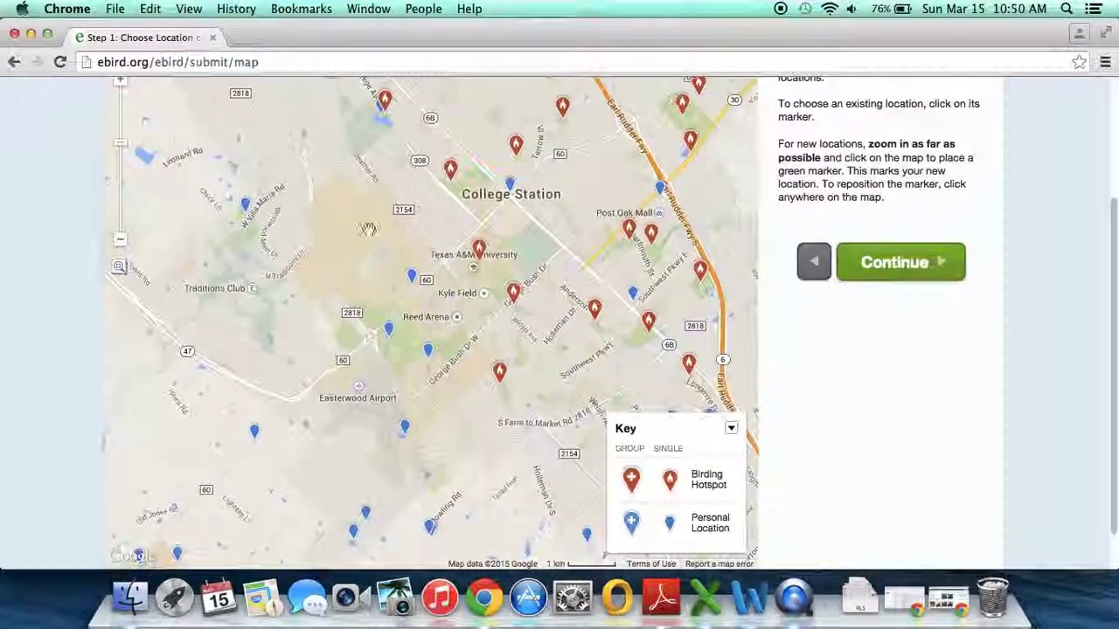
pyautogui.moveTo(379, 446); pyautogui.dragTo(438, 373)
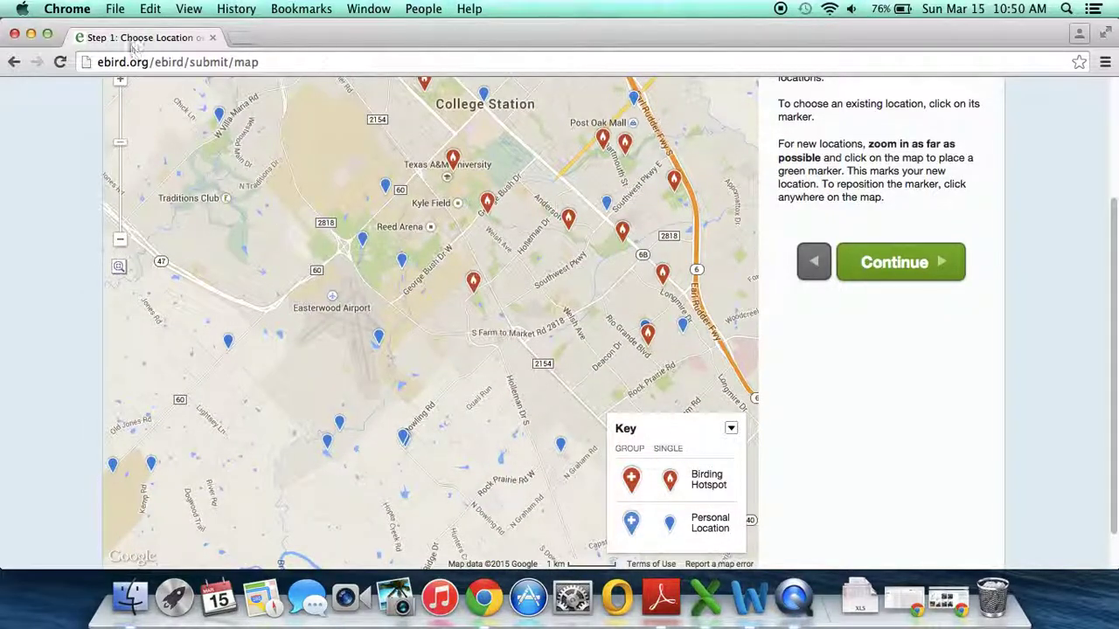
pyautogui.click(122, 82)
pyautogui.click(122, 82)
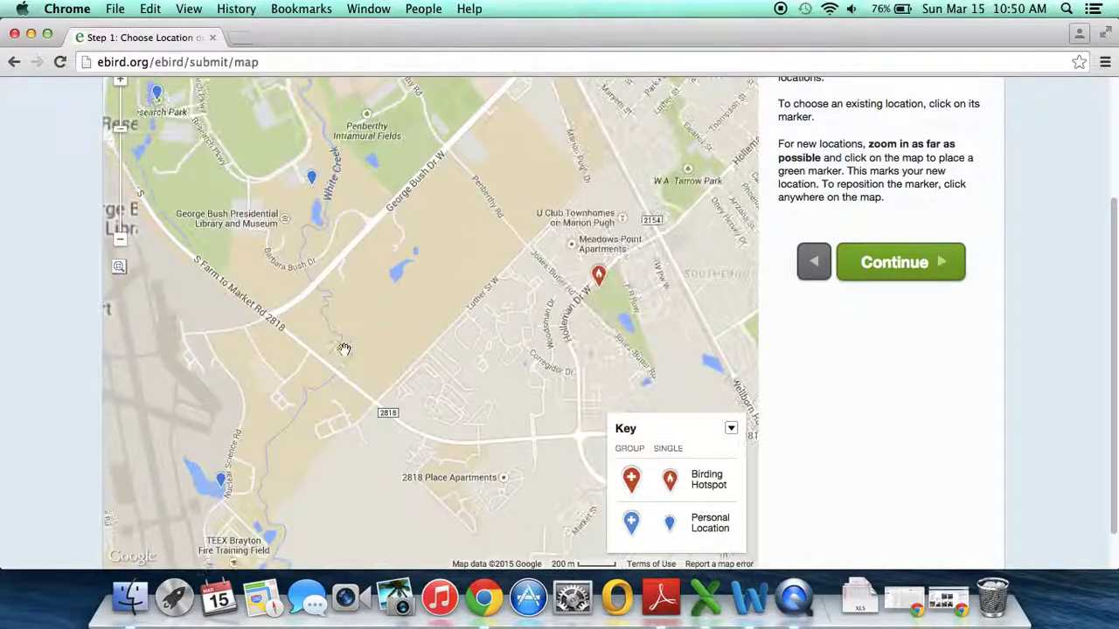
pyautogui.moveTo(406, 373); pyautogui.dragTo(396, 326)
pyautogui.moveTo(439, 521); pyautogui.dragTo(400, 297)
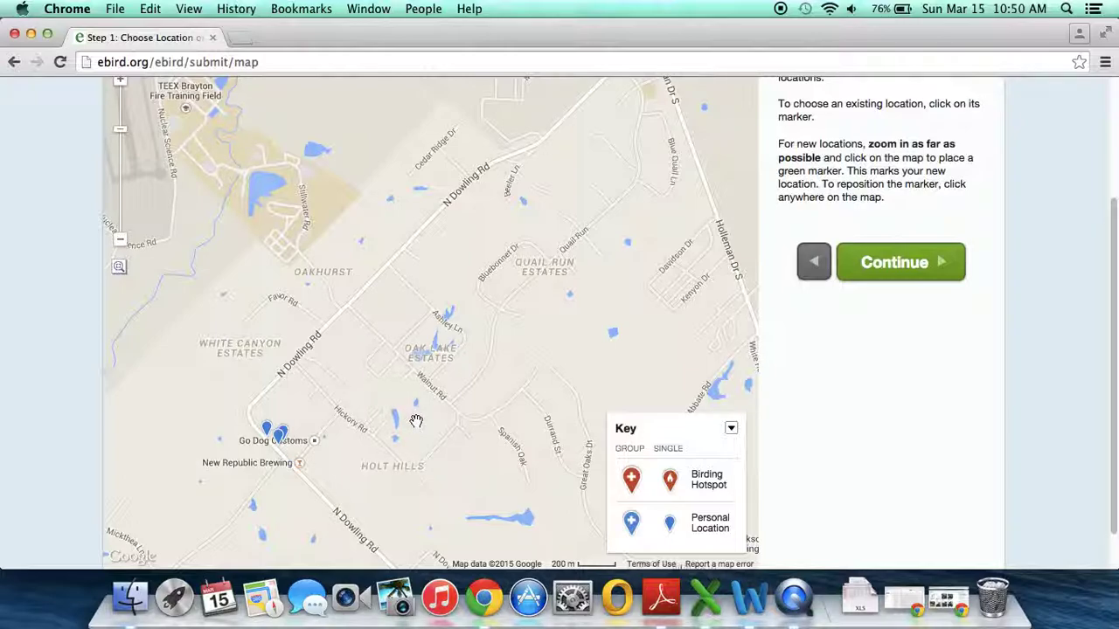
pyautogui.click(392, 246)
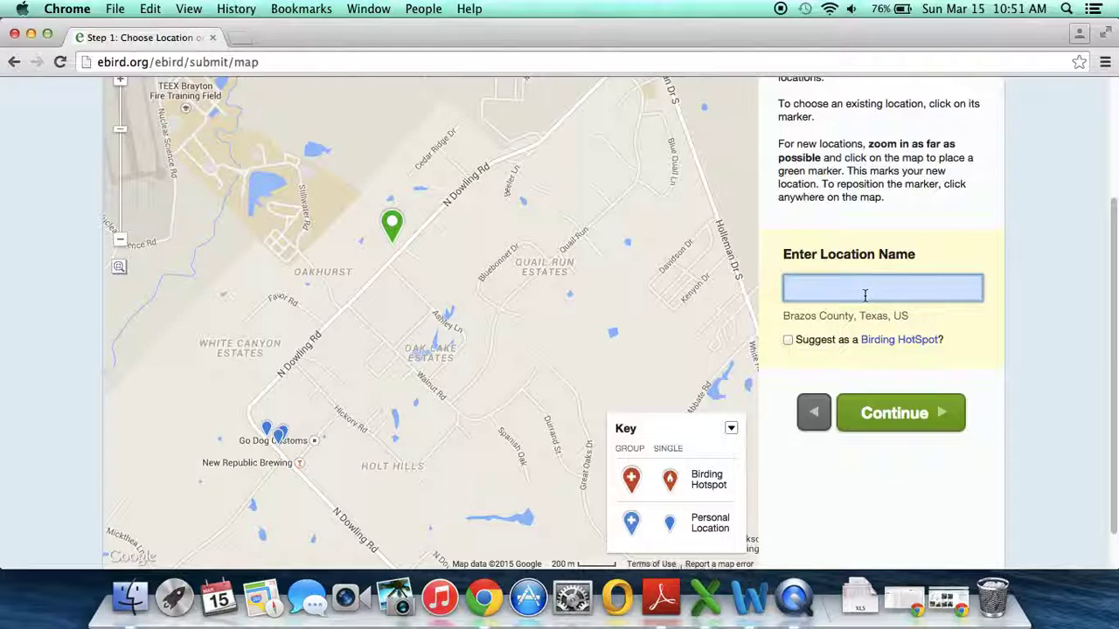
# Step: Pick the saved 'Backyard- Brazos County' location and continue to Date and Effort
pyautogui.click(285, 434)
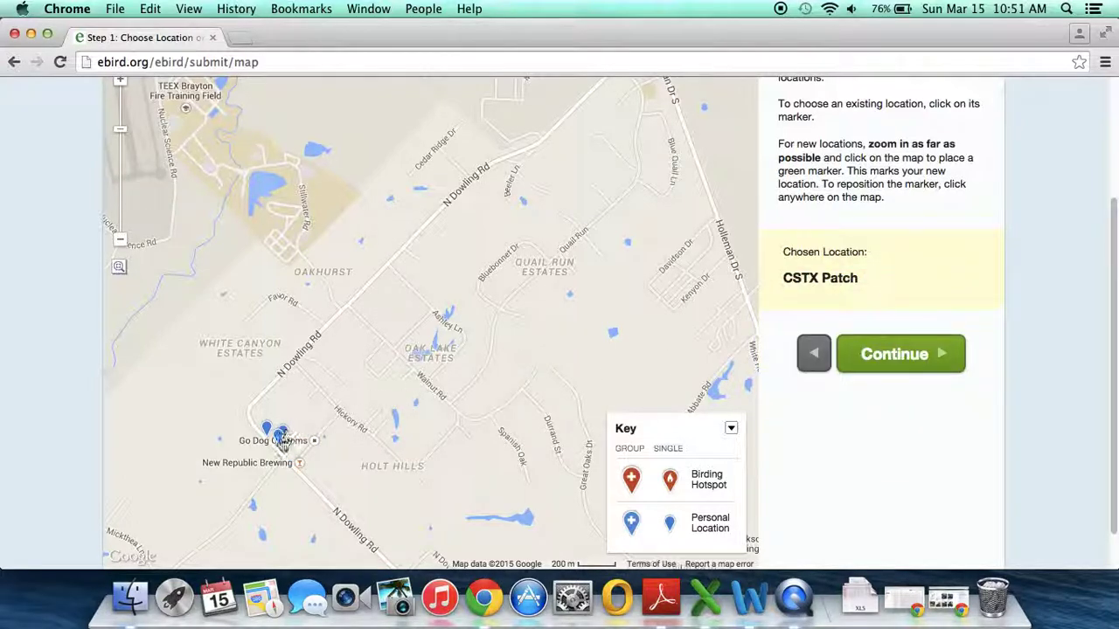
pyautogui.click(278, 436)
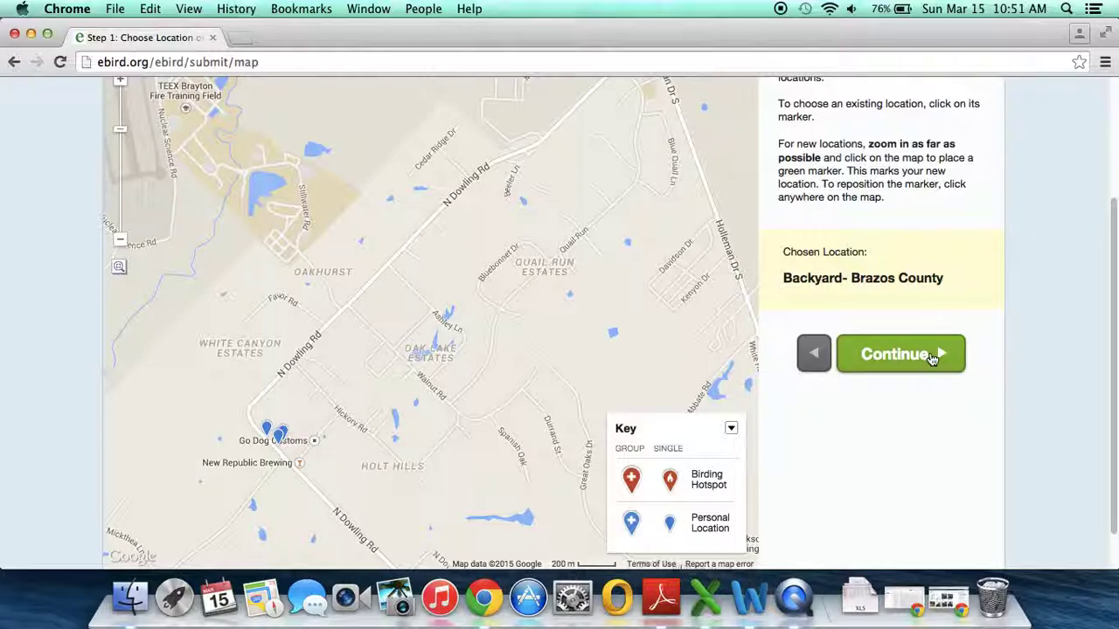
pyautogui.click(933, 360)
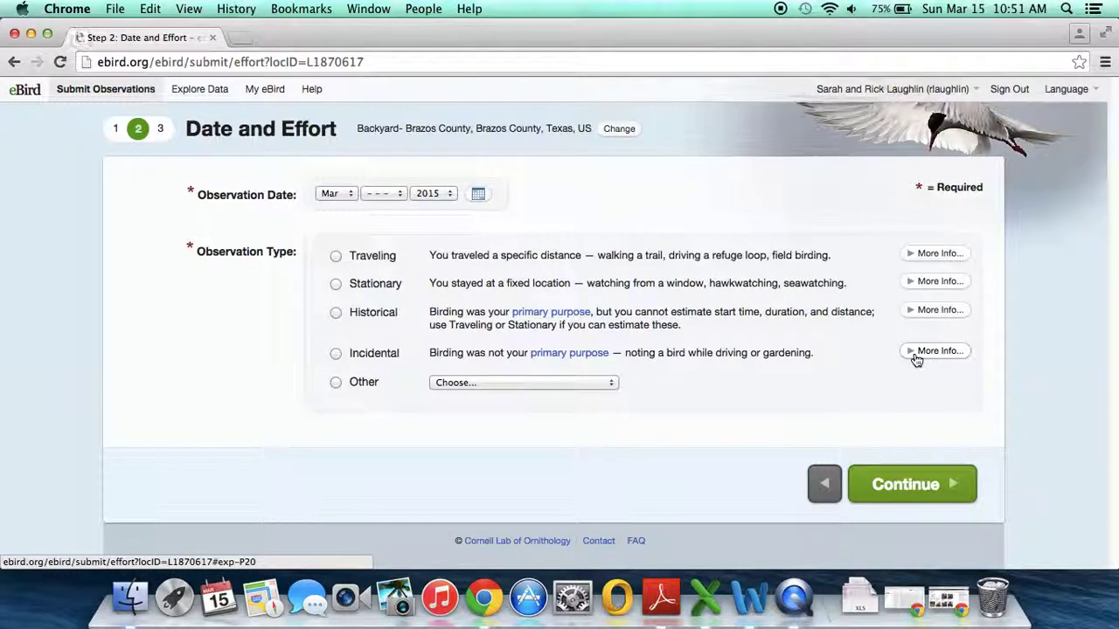
# Step: Set the observation date to the 14th and choose the Stationary observation type
pyautogui.click(393, 193)
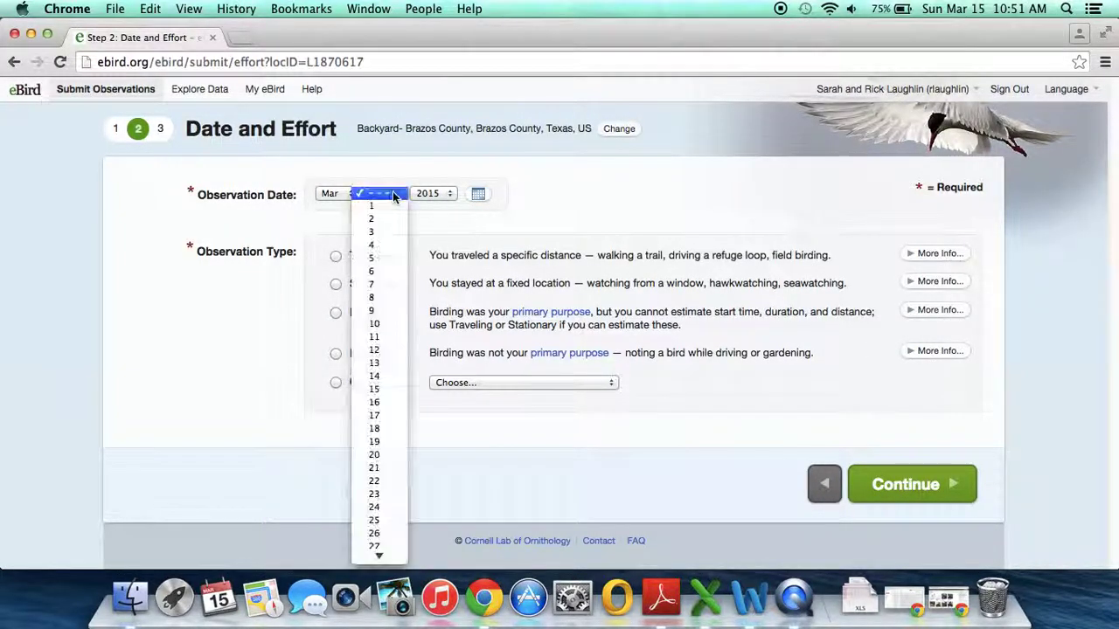
pyautogui.click(408, 376)
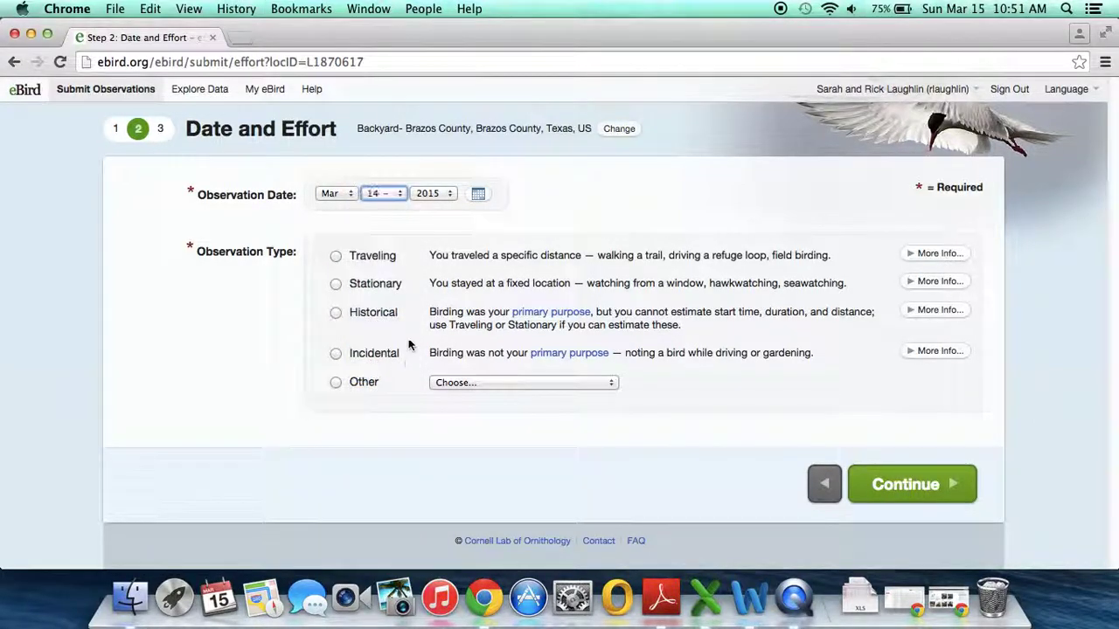
pyautogui.click(385, 292)
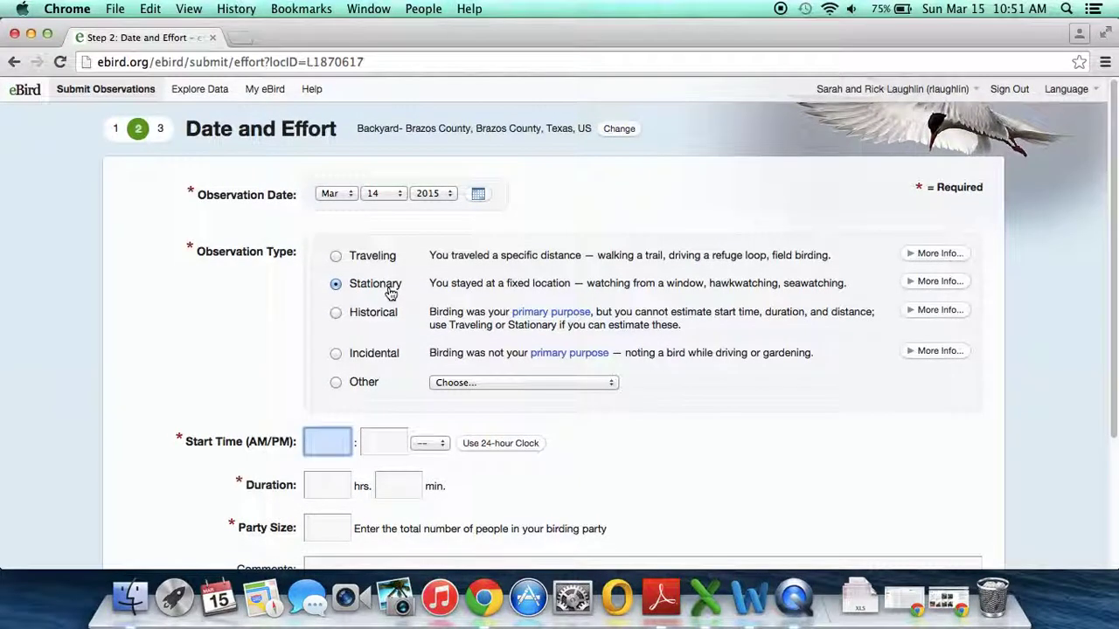
# Step: Enter an 8:30 AM start time, 1-hour duration and party size of 2
pyautogui.write('8')
pyautogui.press('Tab')
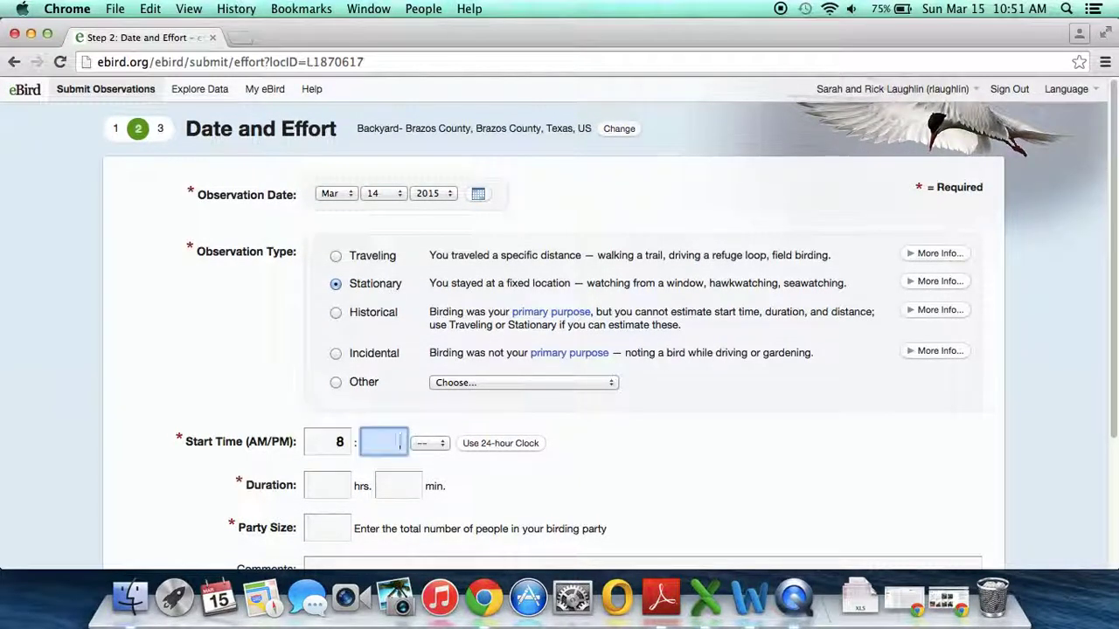
pyautogui.press('Tab')
pyautogui.press('a')
pyautogui.press('Tab')
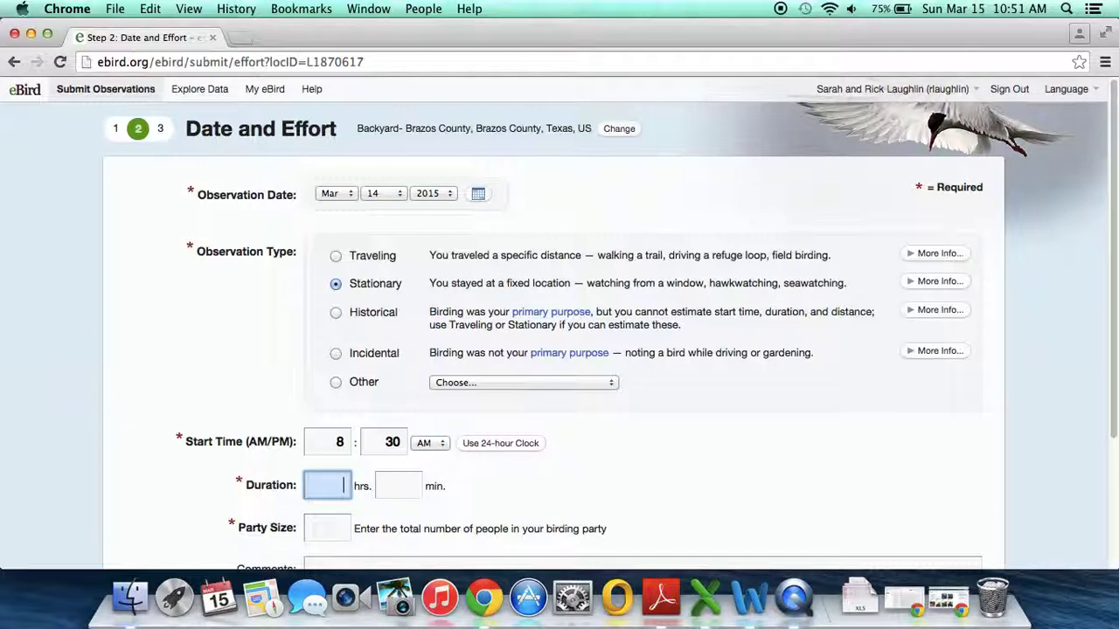
pyautogui.write('1')
pyautogui.press('Tab')
pyautogui.press('Tab')
pyautogui.write('2')
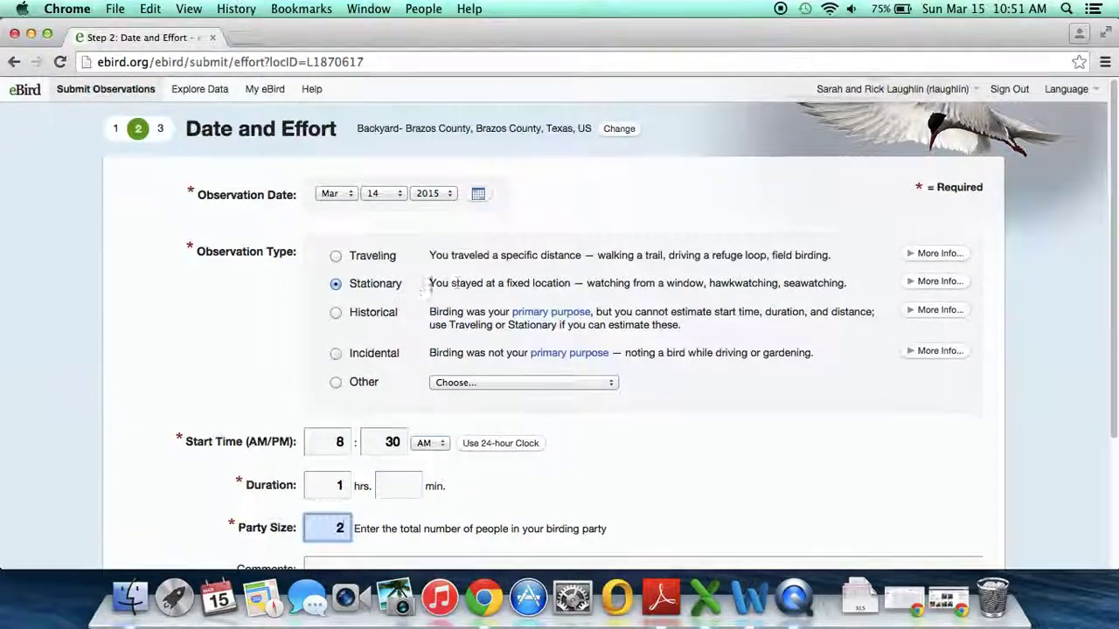
pyautogui.scroll(-4, 688, 351)
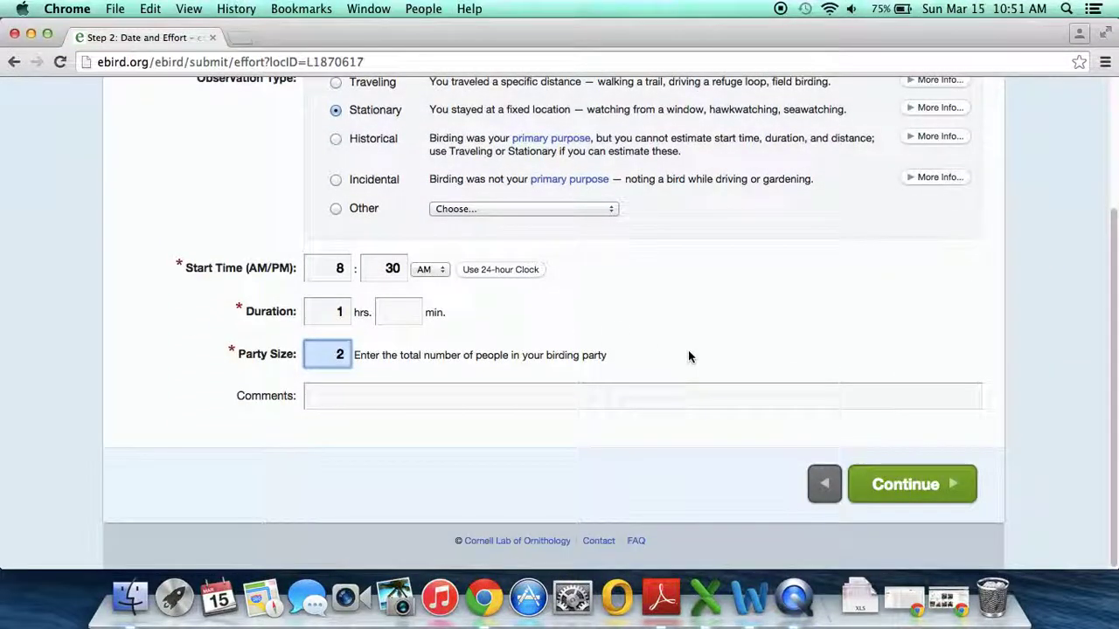
pyautogui.scroll(1, 688, 349)
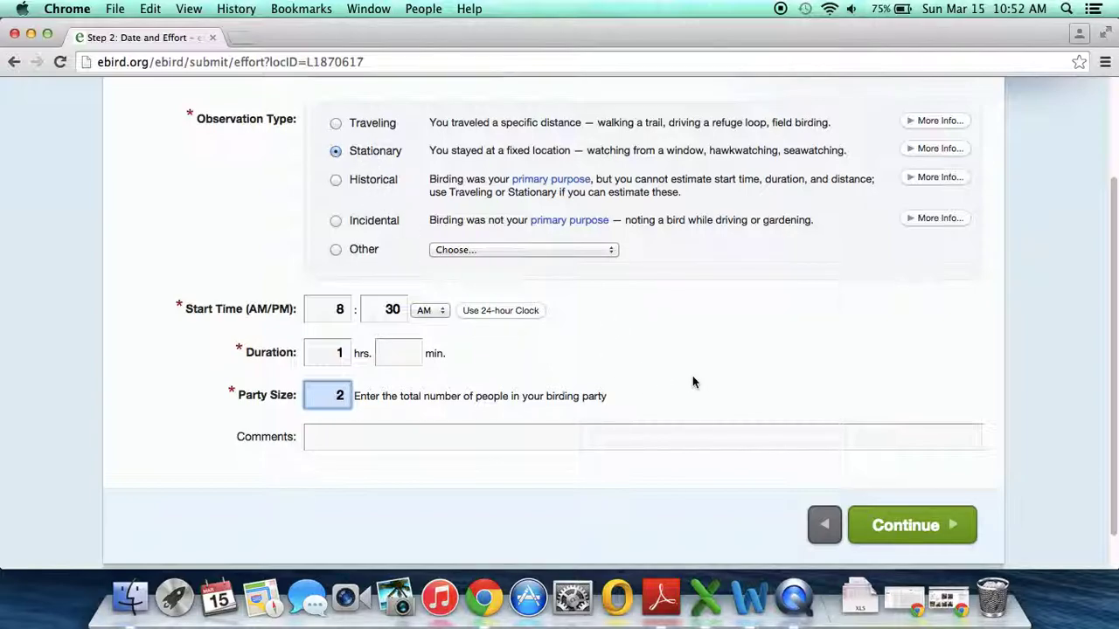
# Step: Continue to the species checklist and select the Eurasian Collared-Dove count box
pyautogui.click(923, 525)
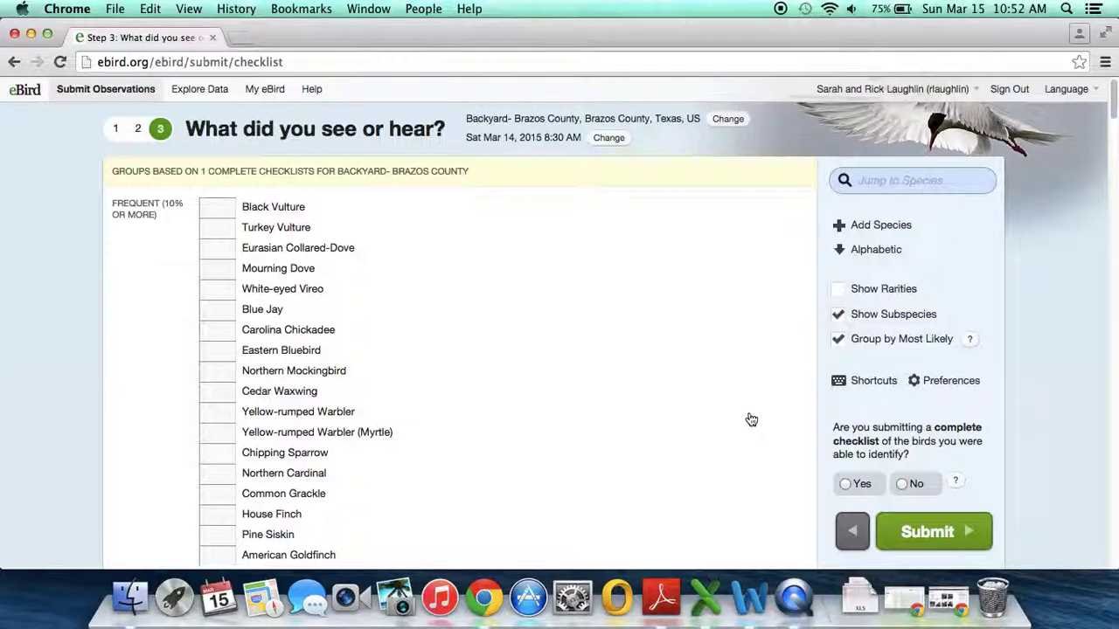
pyautogui.scroll(-2, 486, 404)
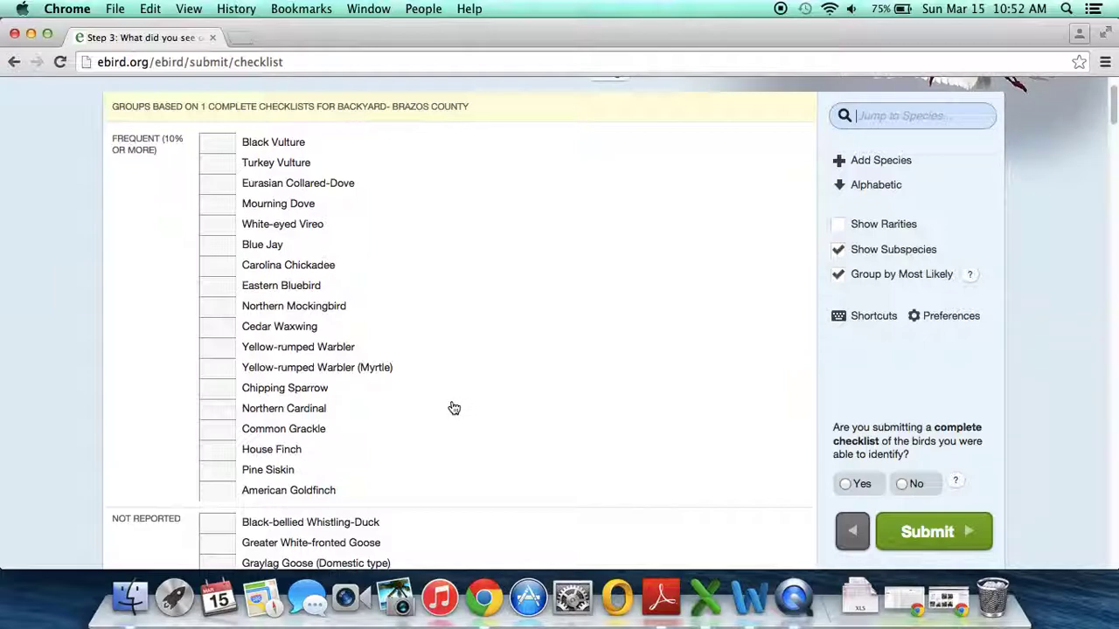
pyautogui.click(226, 185)
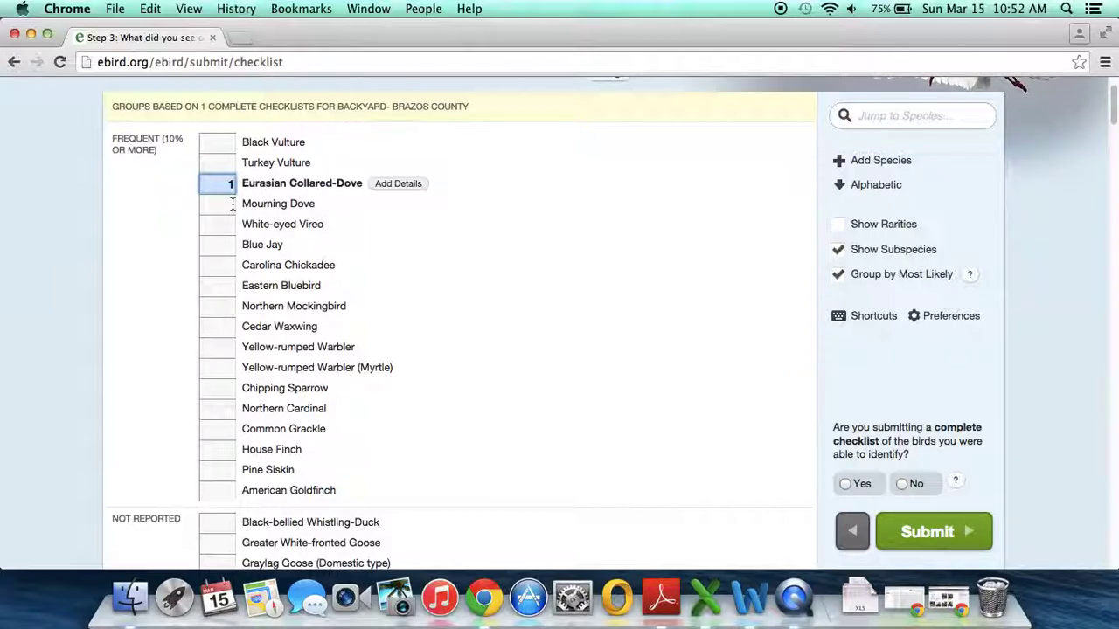
# Step: Move to the Mourning Dove count box and scroll through the species list
pyautogui.click(232, 204)
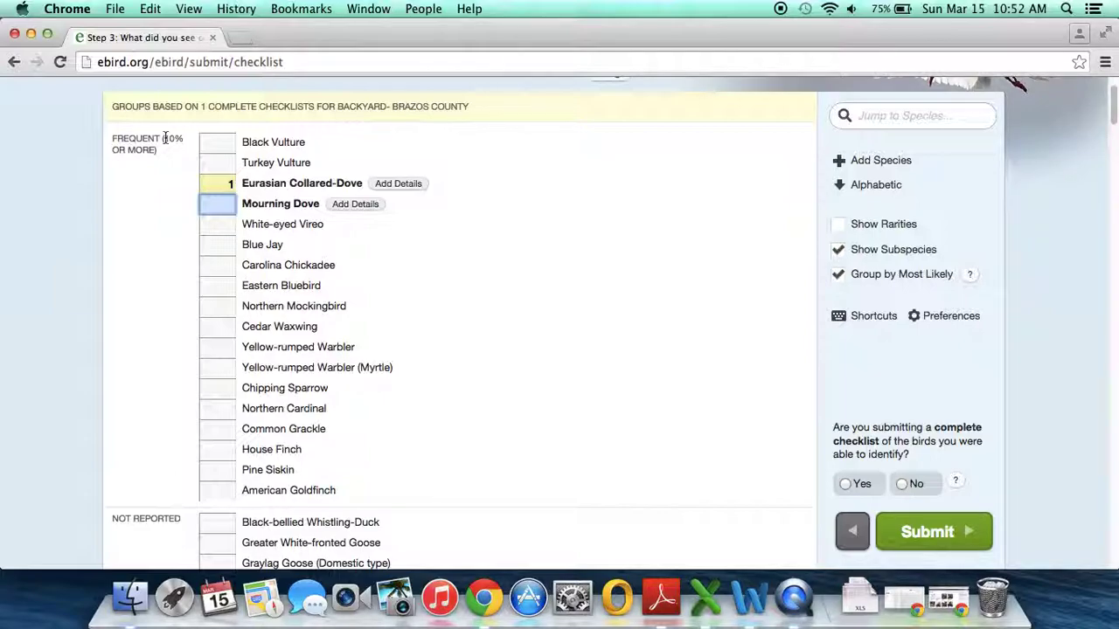
pyautogui.scroll(-5, 172, 253)
pyautogui.scroll(-4, 192, 407)
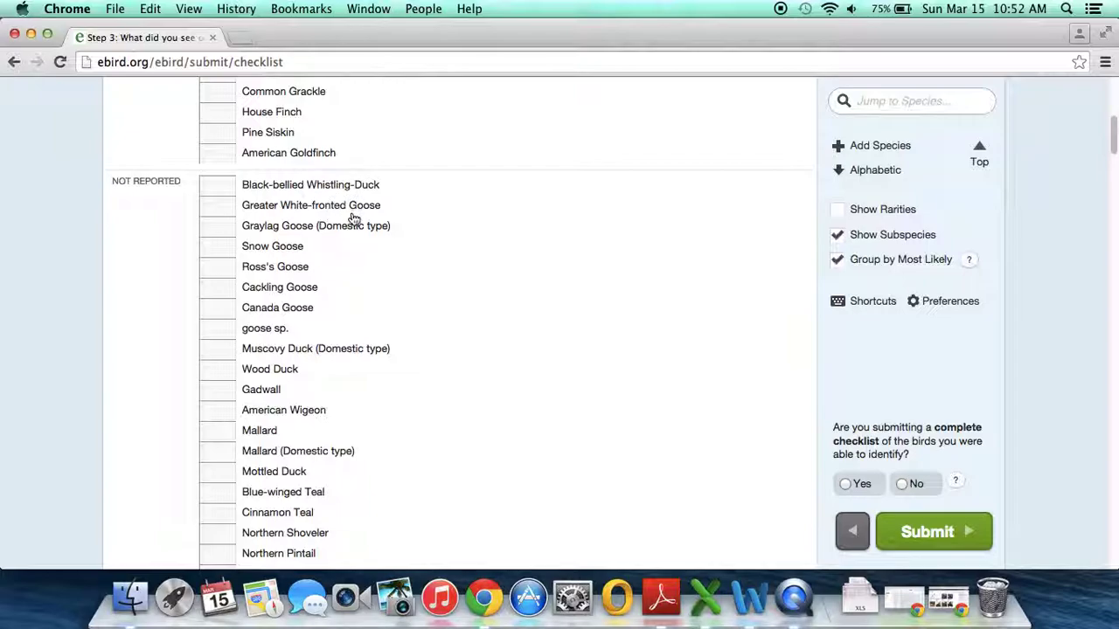
pyautogui.scroll(-4, 408, 282)
pyautogui.scroll(2, 410, 280)
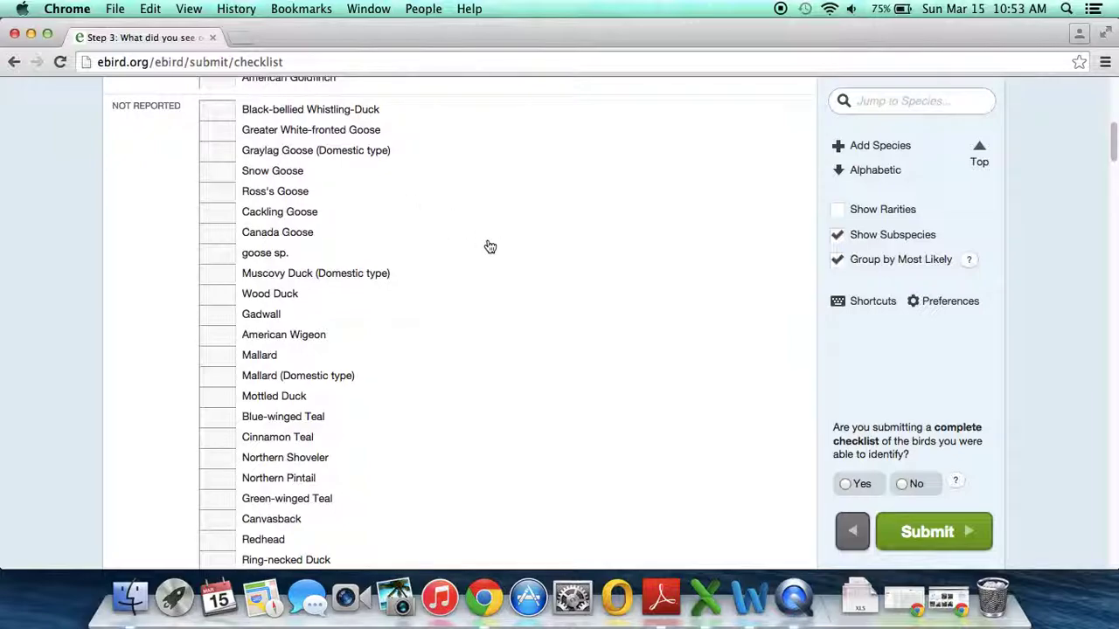
pyautogui.scroll(-12, 489, 248)
pyautogui.scroll(-20, 485, 246)
pyautogui.scroll(-15, 485, 246)
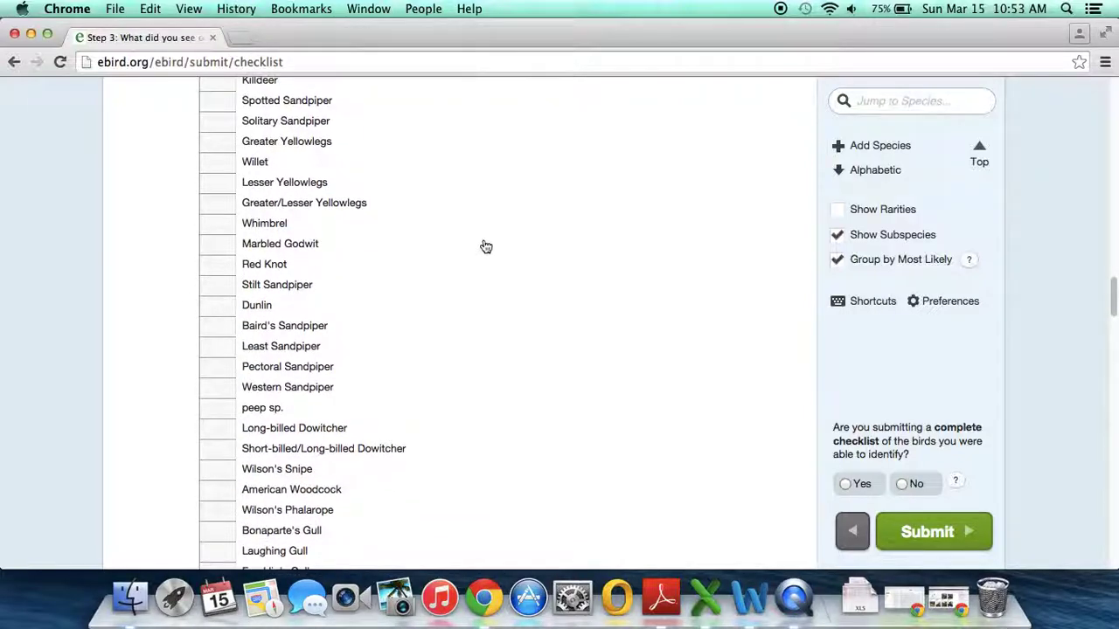
pyautogui.scroll(20, 486, 246)
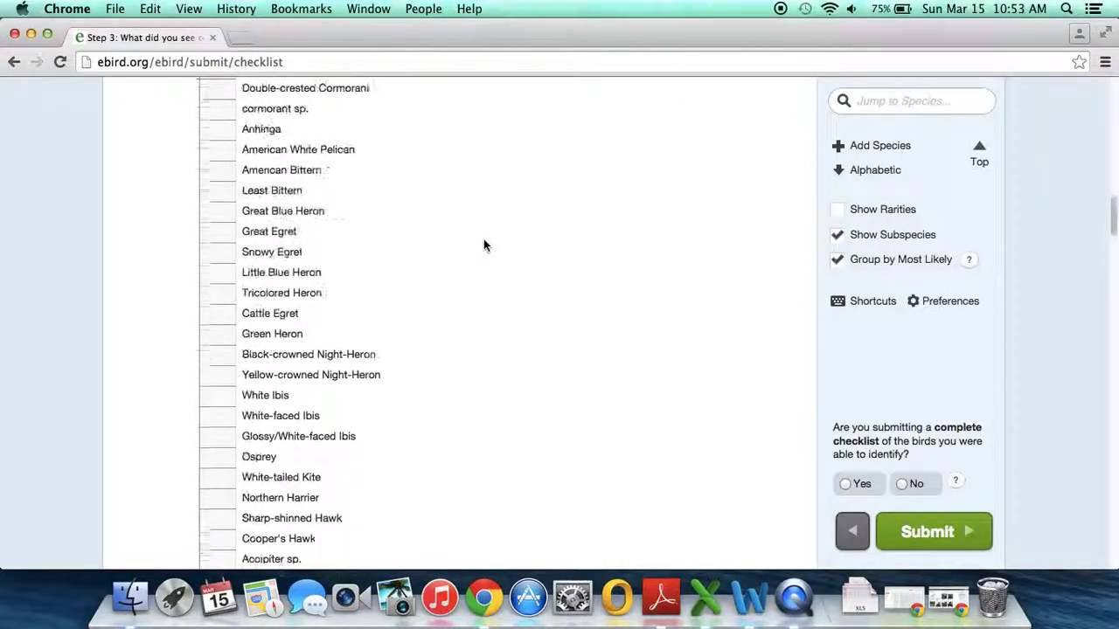
pyautogui.scroll(20, 486, 247)
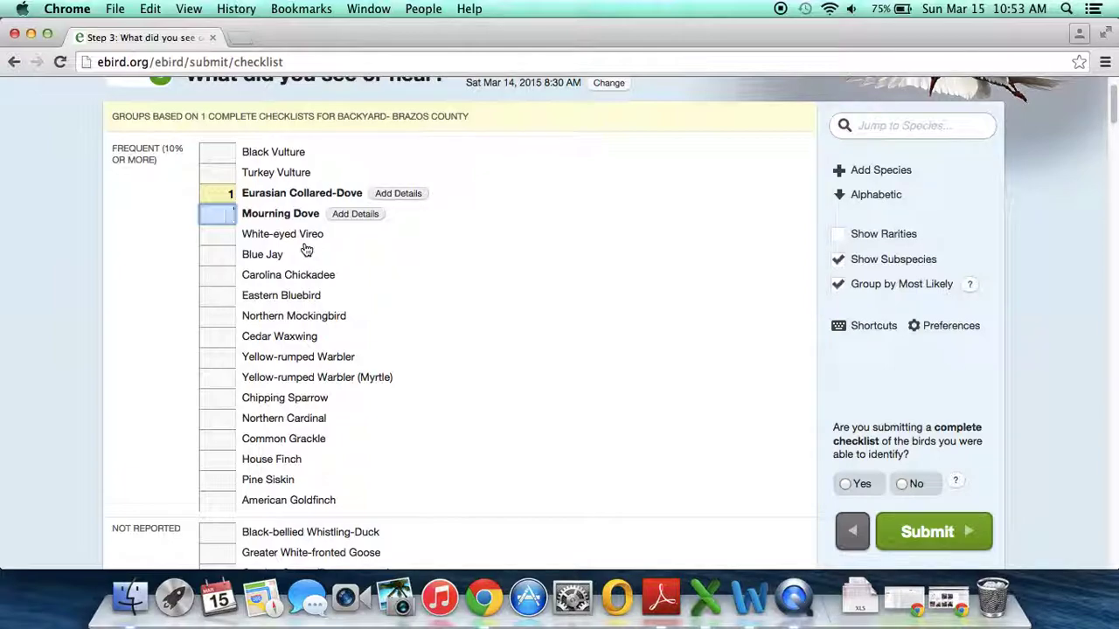
# Step: Enter counts for Mourning Dove, 4 Chipping Sparrow and 1 Northern Mockingbird
pyautogui.write('10')
pyautogui.click(227, 275)
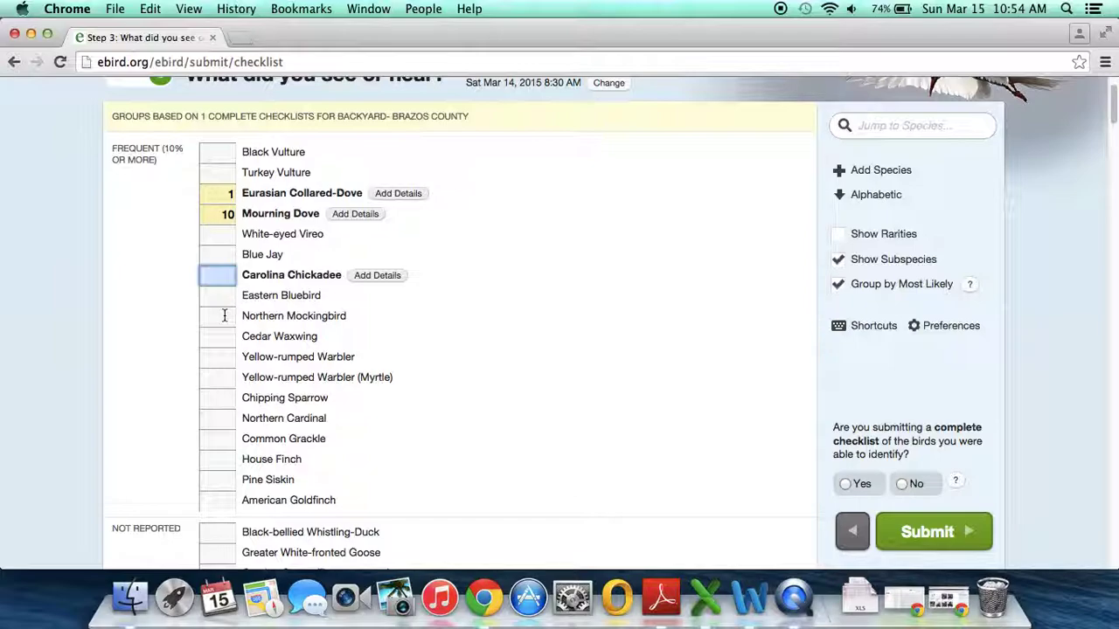
pyautogui.click(225, 398)
pyautogui.write('4')
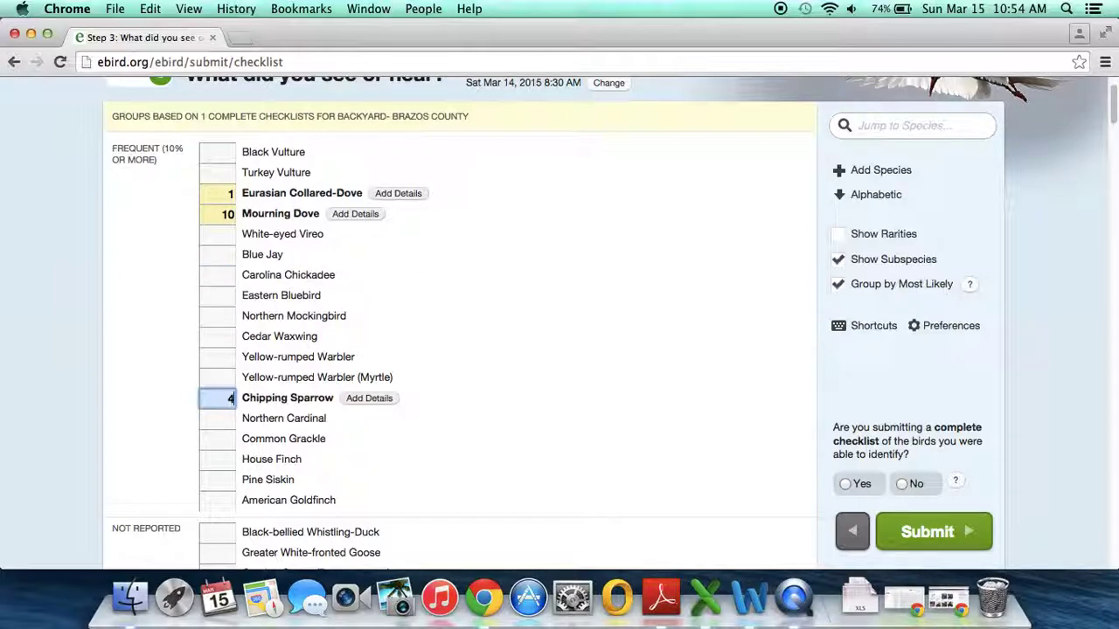
pyautogui.click(223, 316)
pyautogui.write('1')
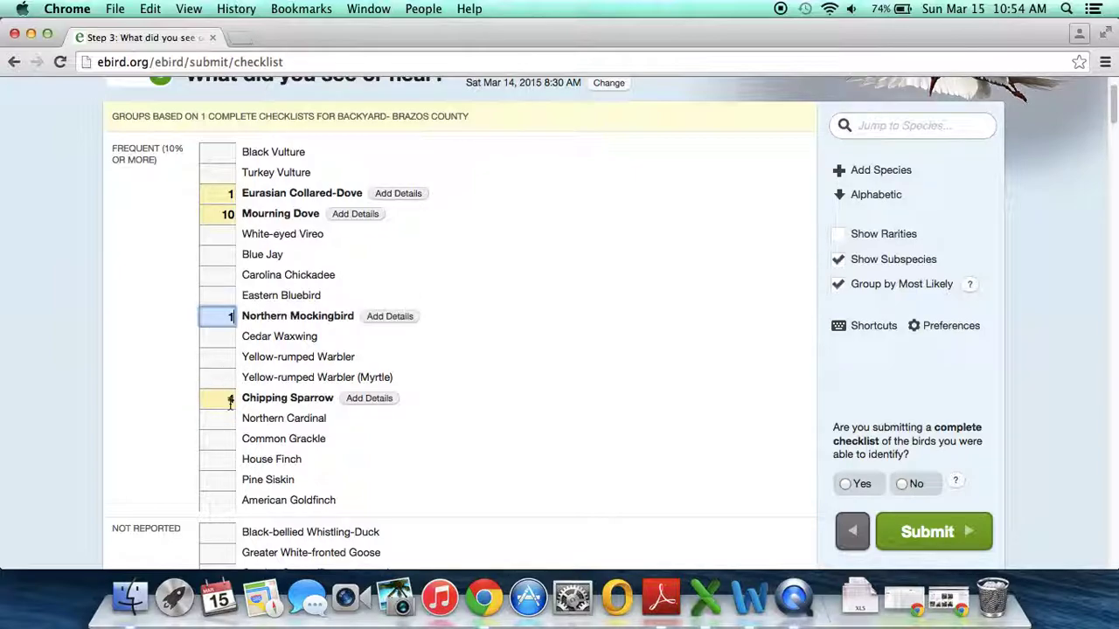
# Step: Enter 9 Northern Cardinal, 2 House Finch and 2 Pine Siskin
pyautogui.click(226, 417)
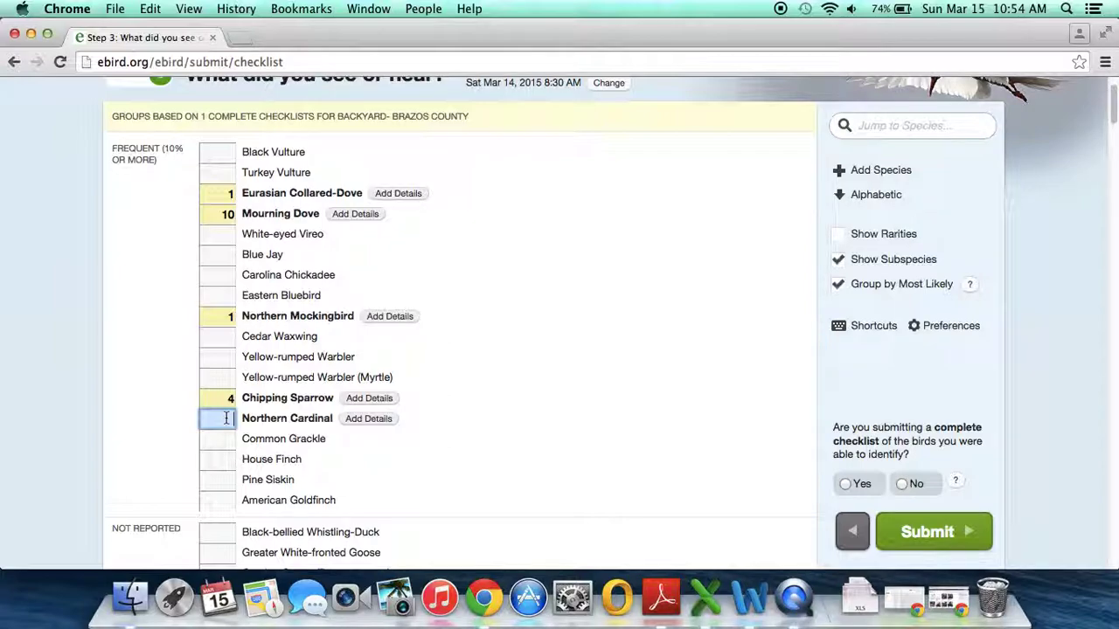
pyautogui.write('9')
pyautogui.click(218, 461)
pyautogui.write('3')
pyautogui.press('BackSpace')
pyautogui.write('2')
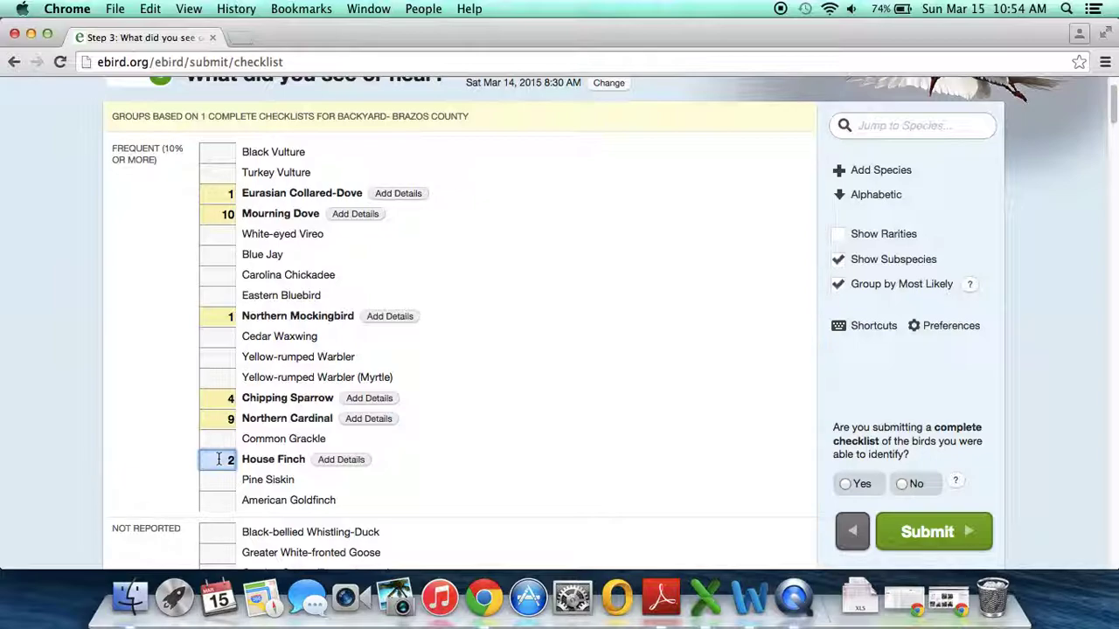
pyautogui.press('Tab')
pyautogui.write('2')
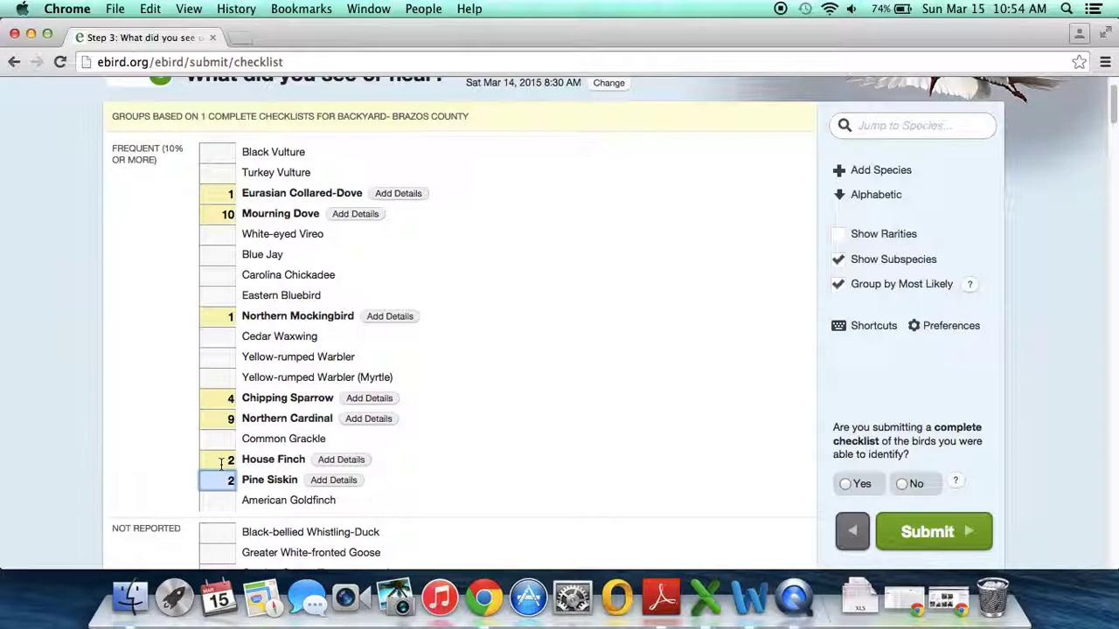
pyautogui.scroll(-3, 220, 464)
pyautogui.scroll(2, 221, 464)
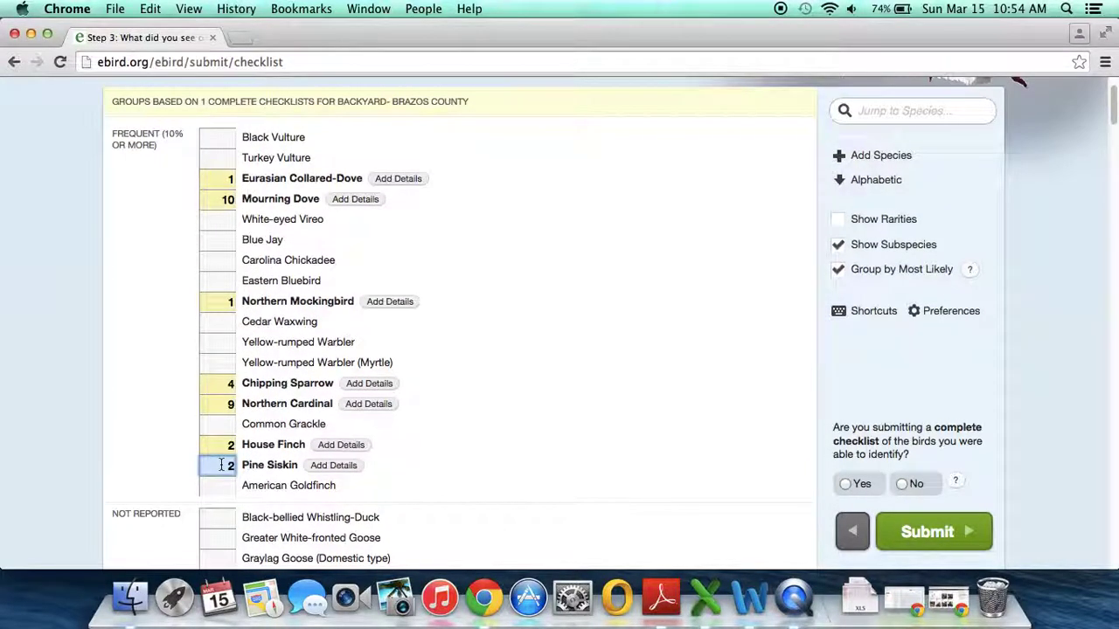
pyautogui.scroll(2, 220, 464)
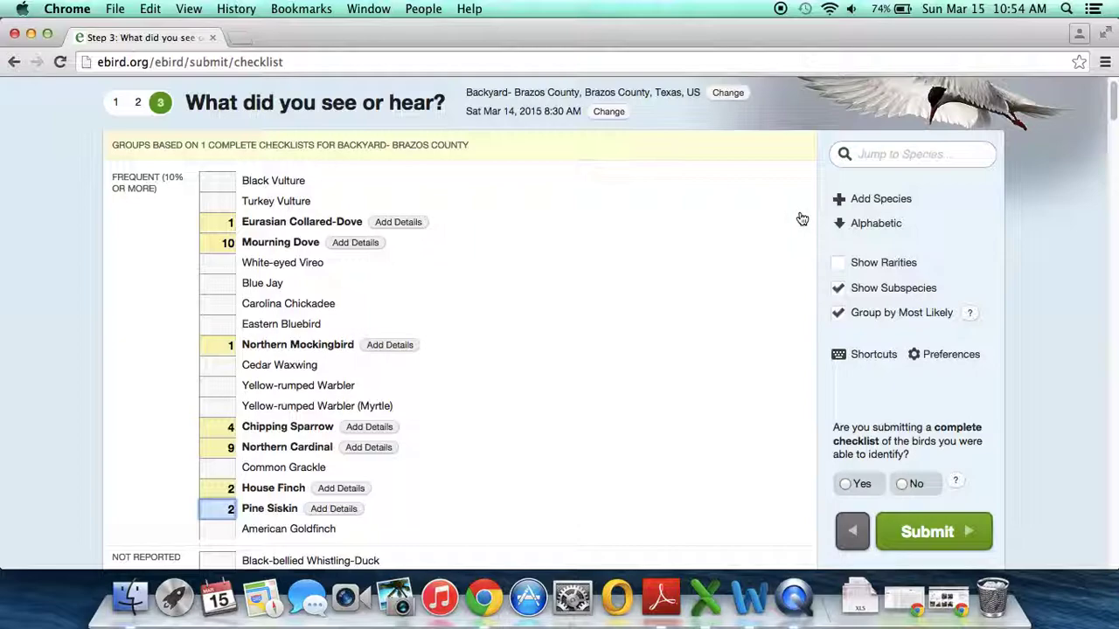
# Step: Find Brown-headed Cowbird via species search and enter count 4, then enter 4 House Sparrows
pyautogui.click(882, 155)
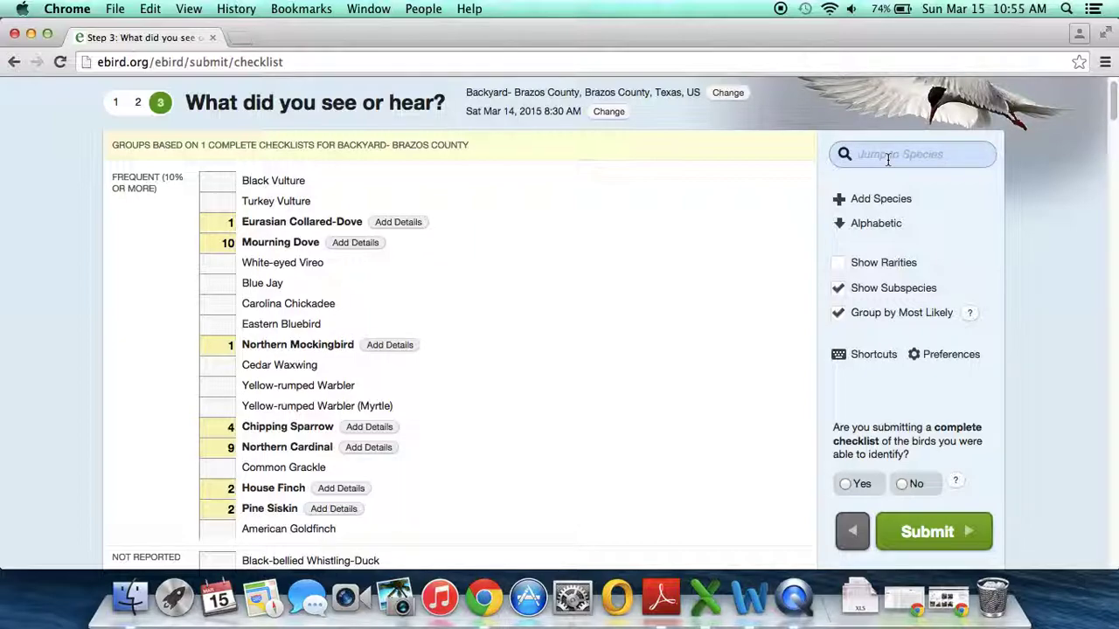
pyautogui.write('brown')
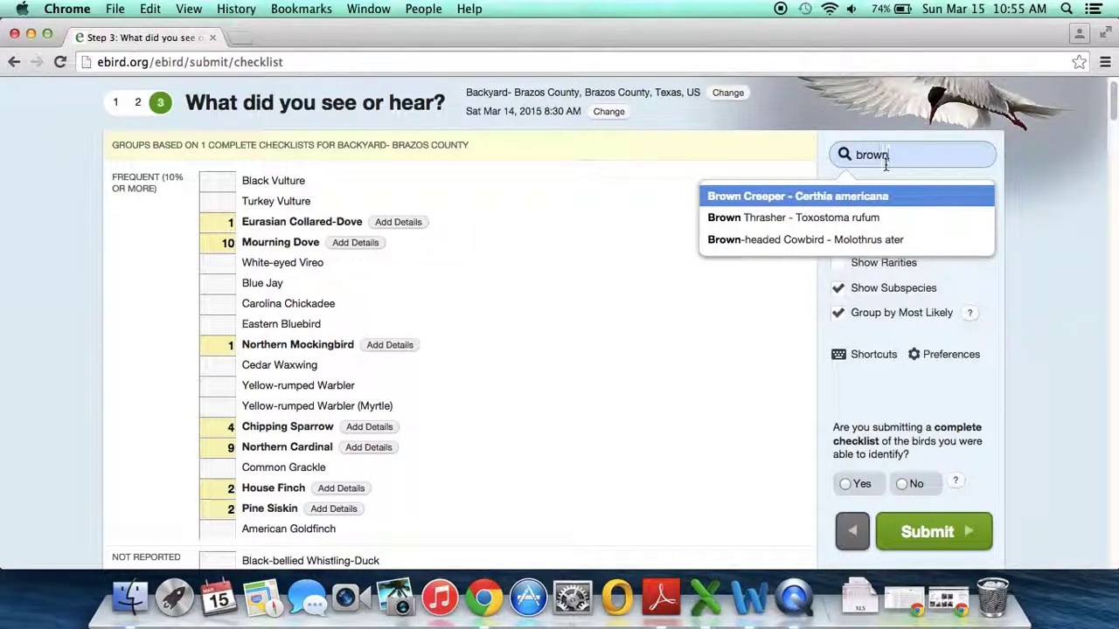
pyautogui.click(897, 241)
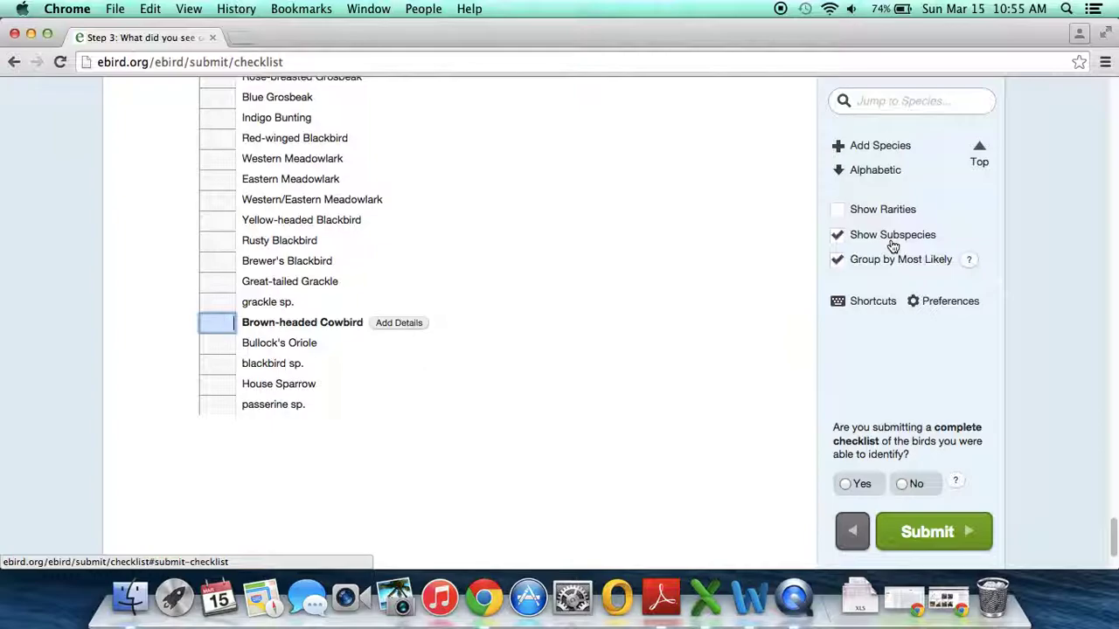
pyautogui.write('4')
pyautogui.click(222, 382)
pyautogui.write('4')
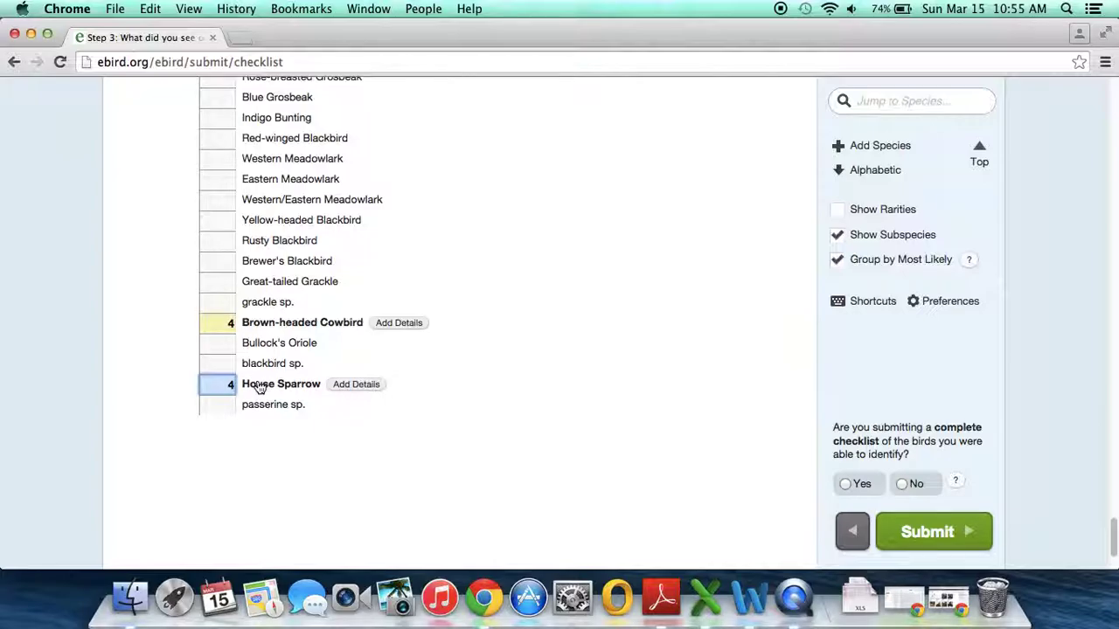
pyautogui.scroll(10, 530, 395)
pyautogui.scroll(10, 531, 396)
pyautogui.scroll(-2, 535, 398)
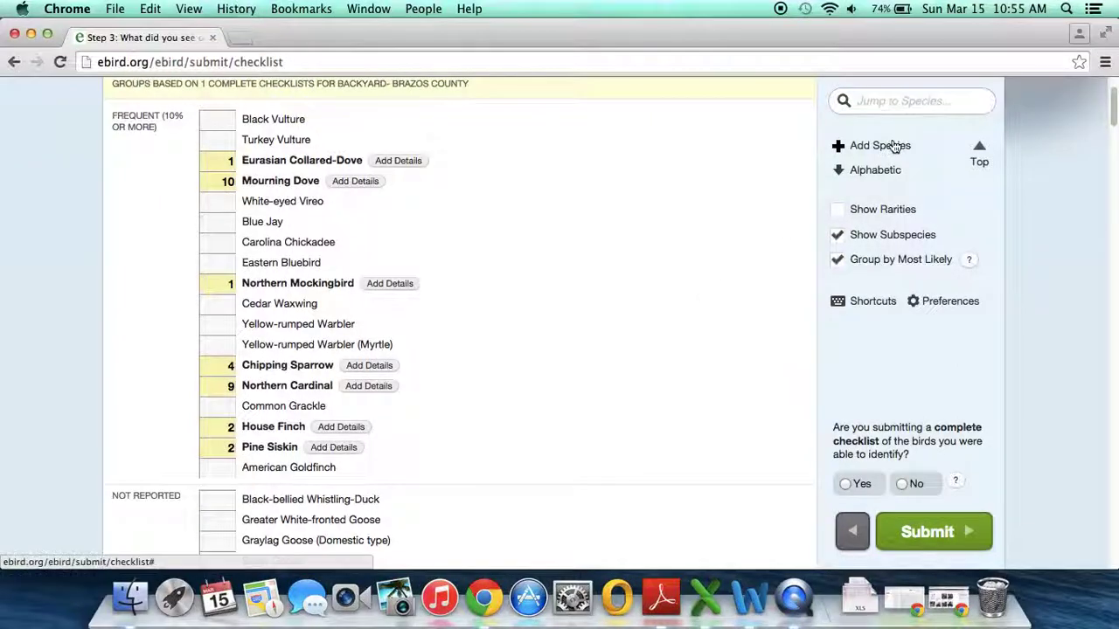
# Step: Record 1 Tufted Titmouse, mark the checklist complete (Yes), and submit it
pyautogui.click(884, 103)
pyautogui.write('tufted')
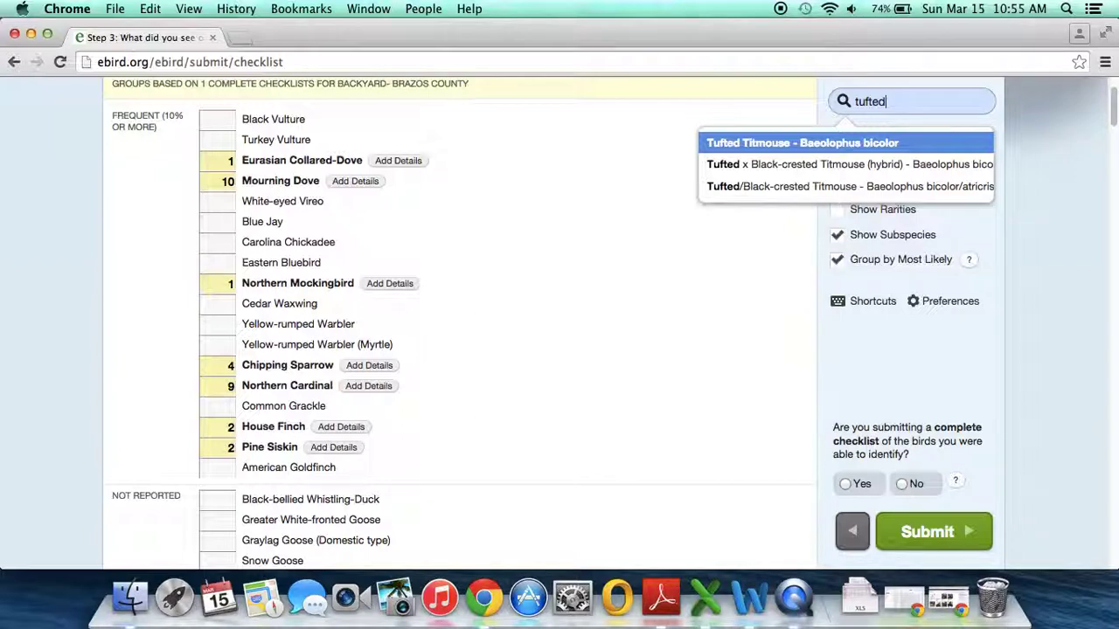
pyautogui.click(840, 143)
pyautogui.write('1')
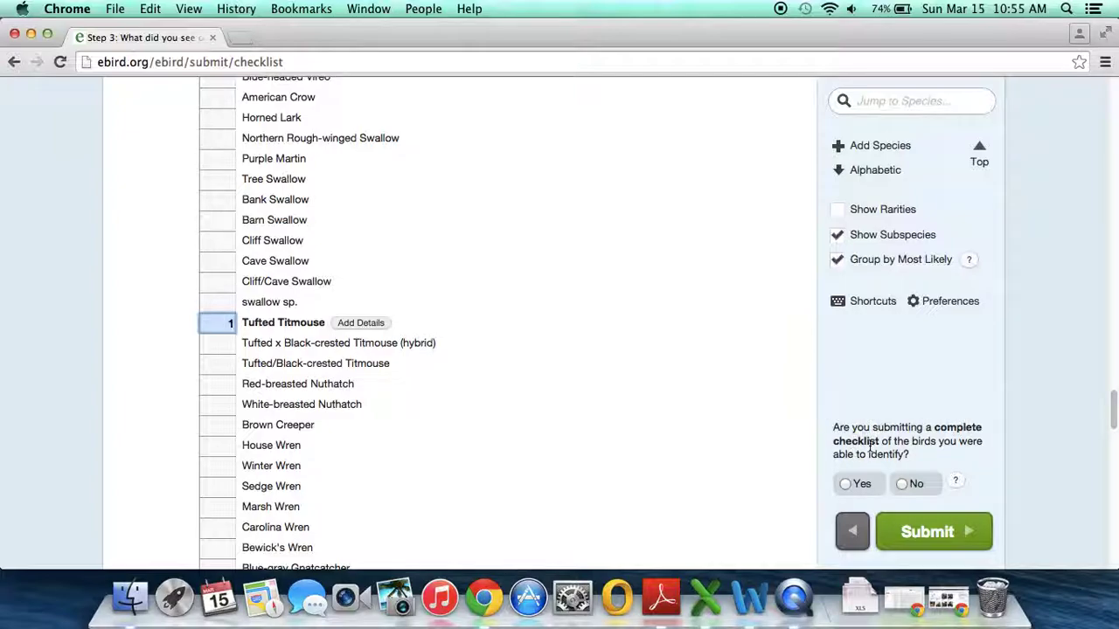
pyautogui.click(859, 484)
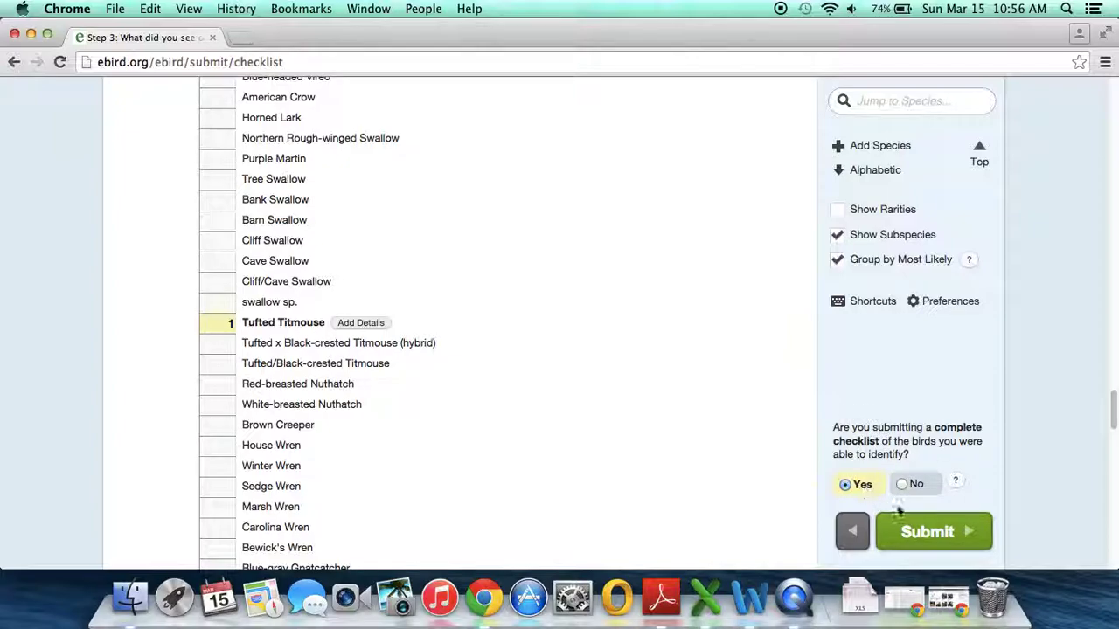
pyautogui.click(920, 535)
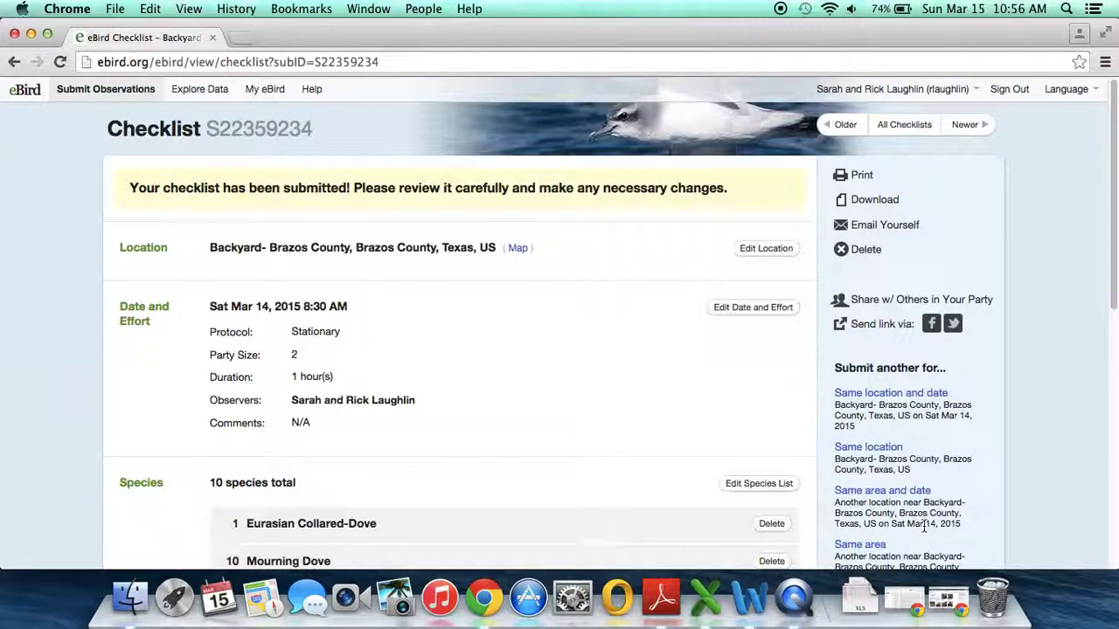
# Step: Scroll through the submitted checklist to review all 10 species, Eurasian Collared-Dove through House Sparrow
pyautogui.scroll(-2, 604, 425)
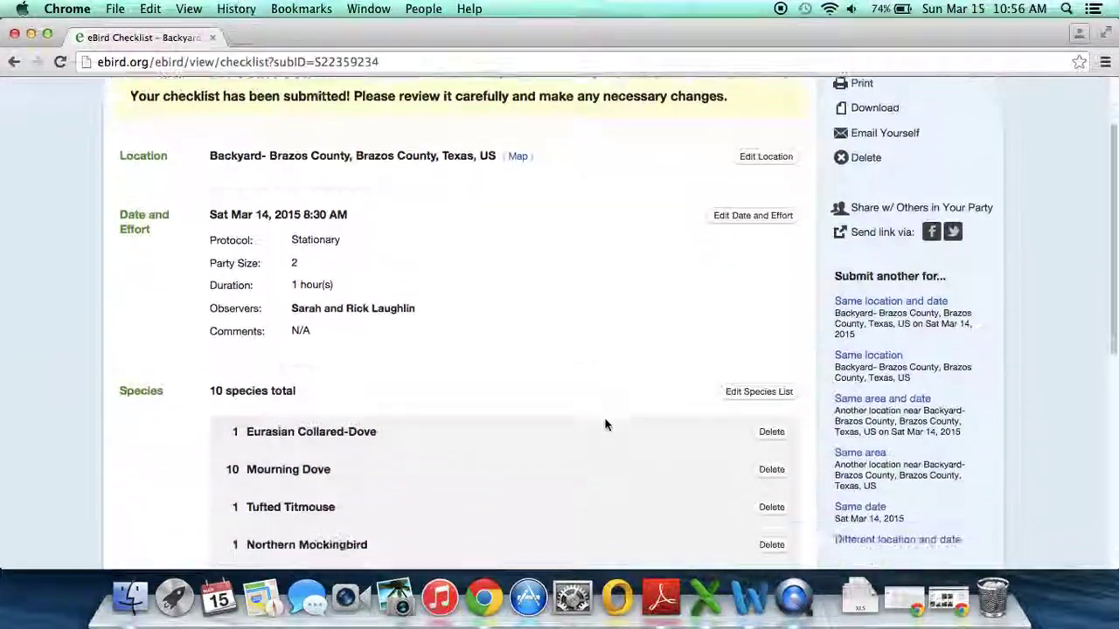
pyautogui.scroll(-6, 606, 424)
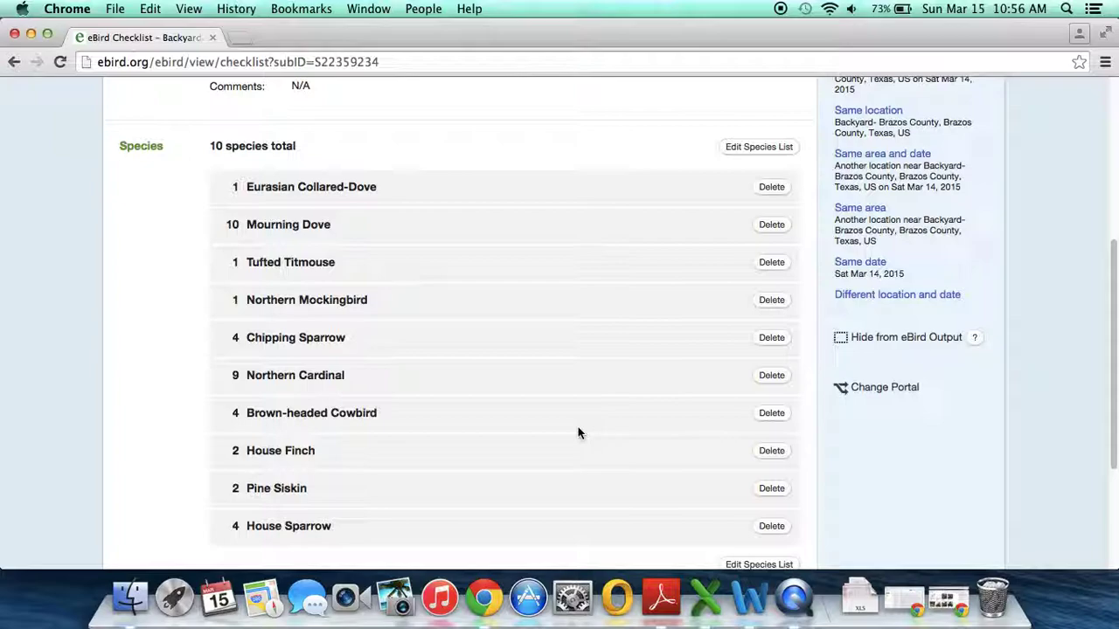
pyautogui.scroll(8, 578, 430)
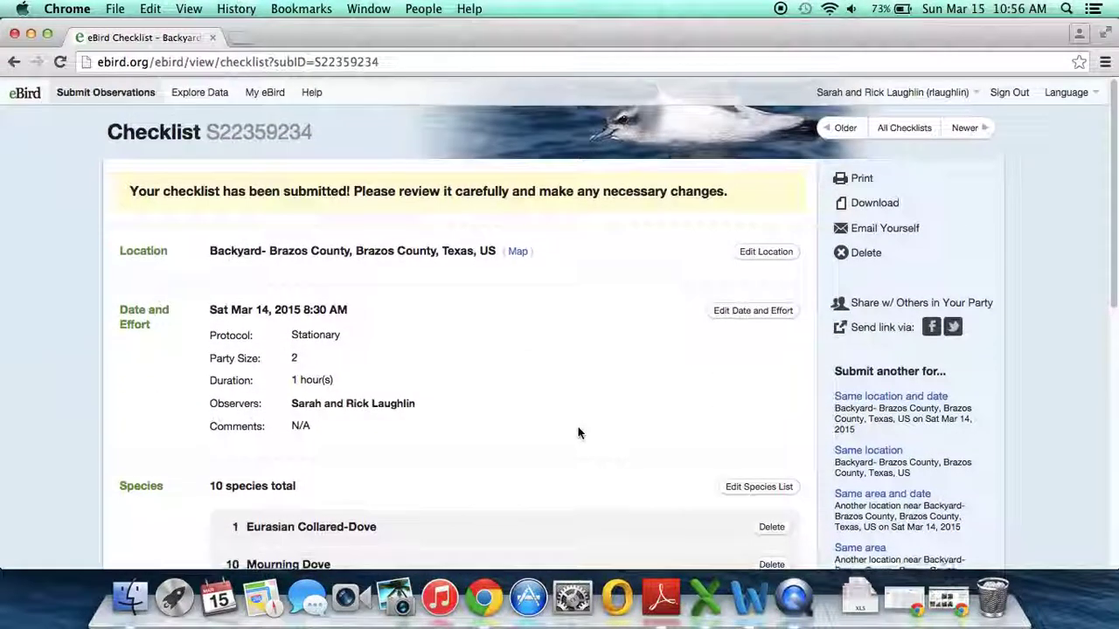